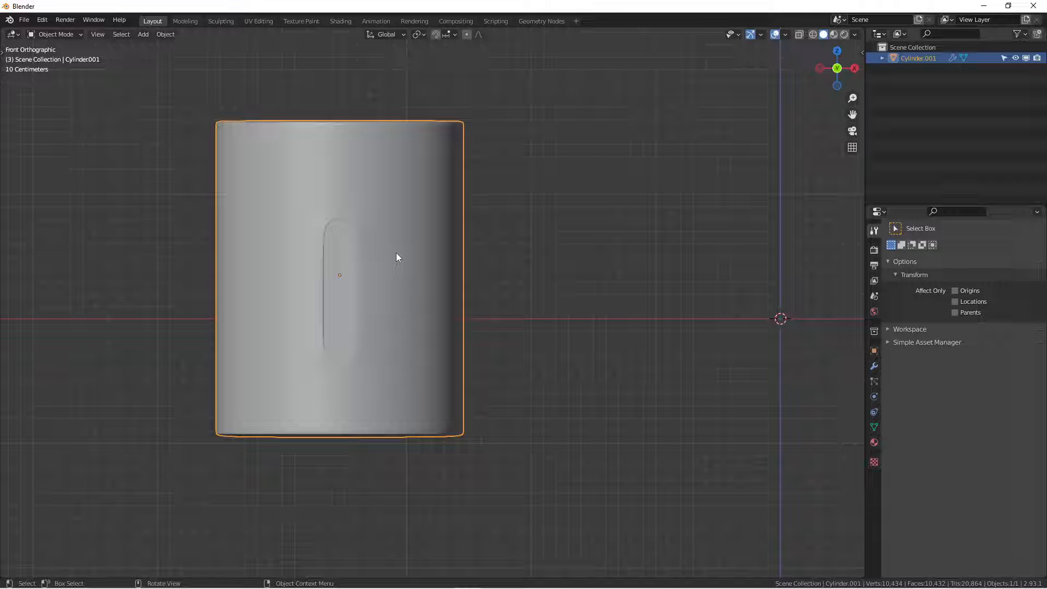
Examine the finished cylinder with its recessed rounded slot from several angles and distances.
{"action": "scroll", "coordinate": [391, 253], "scroll_direction": "down", "scroll_amount": 2}
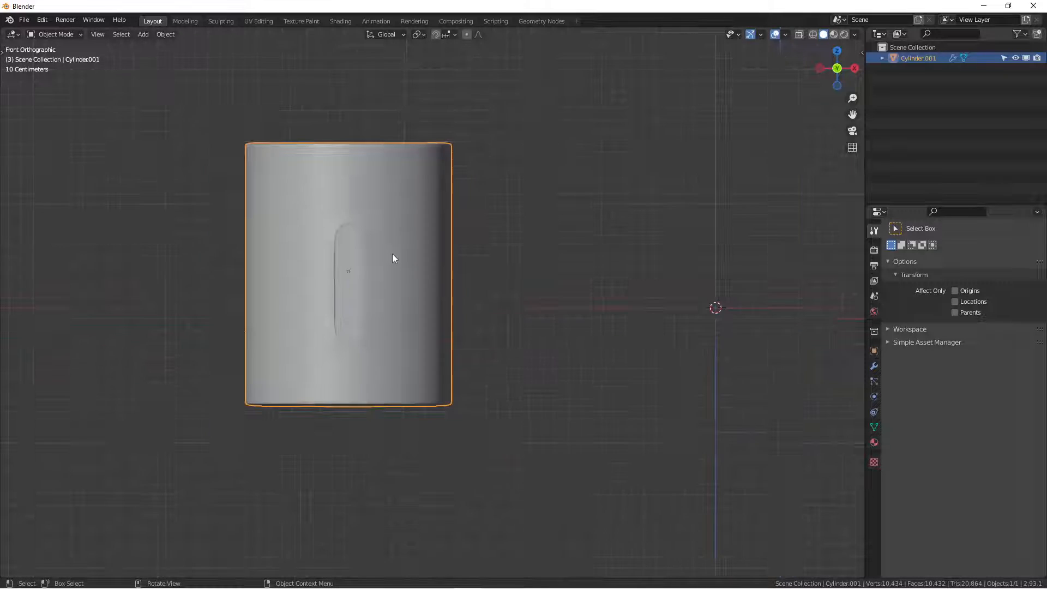
{"action": "middle_click_drag", "start_coordinate": [392, 254], "coordinate": [466, 227]}
{"action": "scroll", "coordinate": [486, 380], "scroll_direction": "down", "scroll_amount": 3}
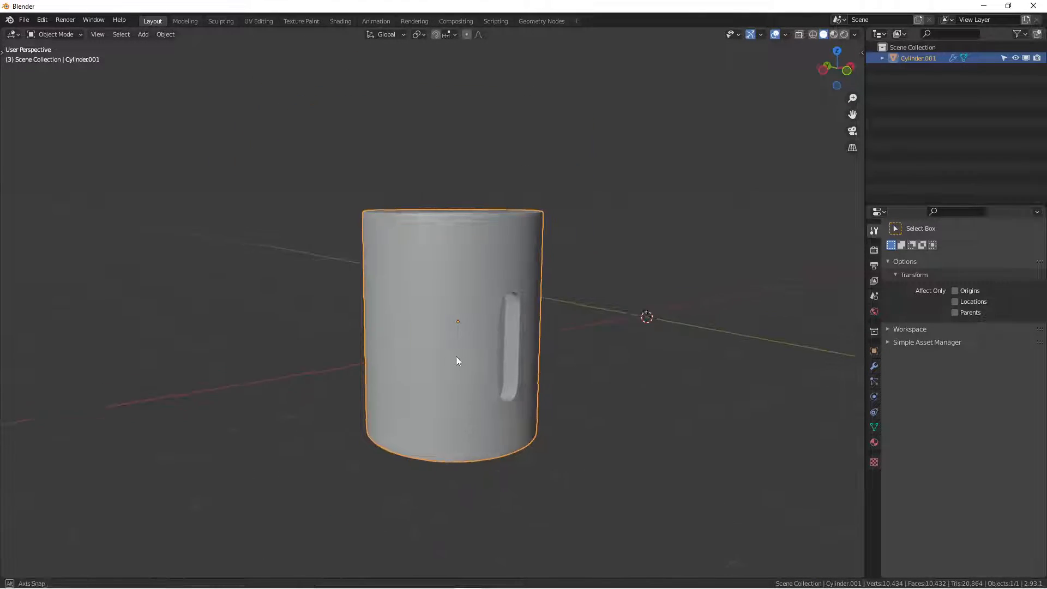
{"action": "middle_click_drag", "start_coordinate": [458, 362], "coordinate": [400, 364]}
{"action": "scroll", "coordinate": [320, 328], "scroll_direction": "up", "scroll_amount": 3}
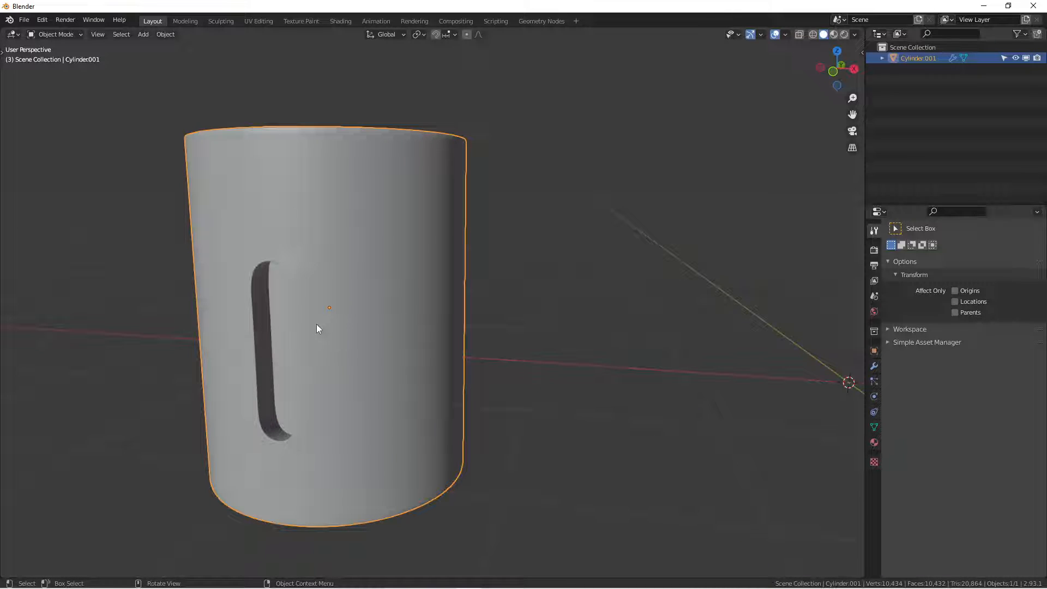
{"action": "middle_click_drag", "start_coordinate": [316, 323], "coordinate": [345, 314]}
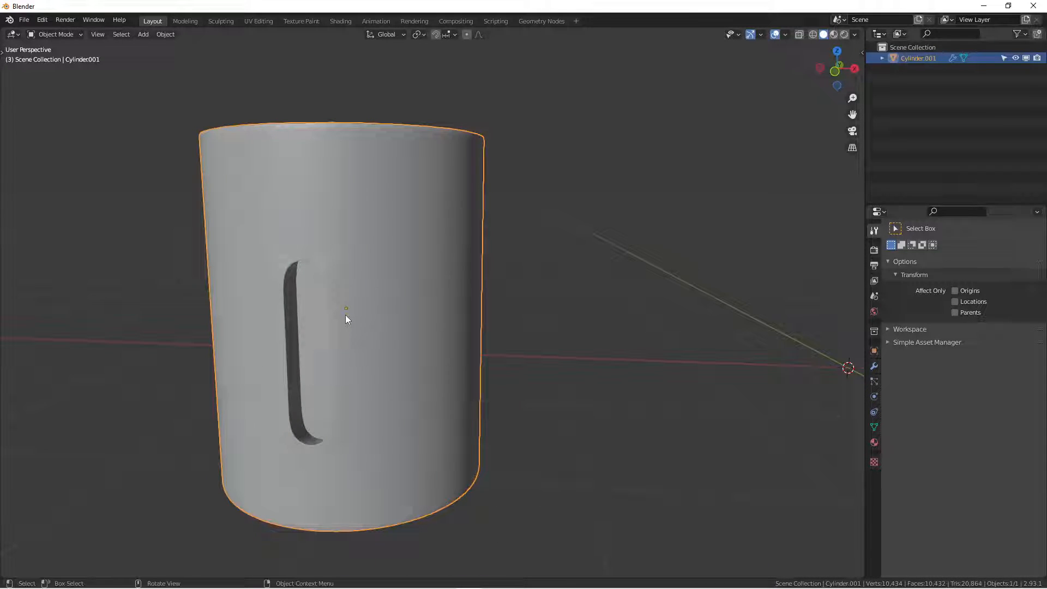
{"action": "key", "text": "KP_1"}
{"action": "scroll", "coordinate": [401, 289], "scroll_direction": "up", "scroll_amount": 2}
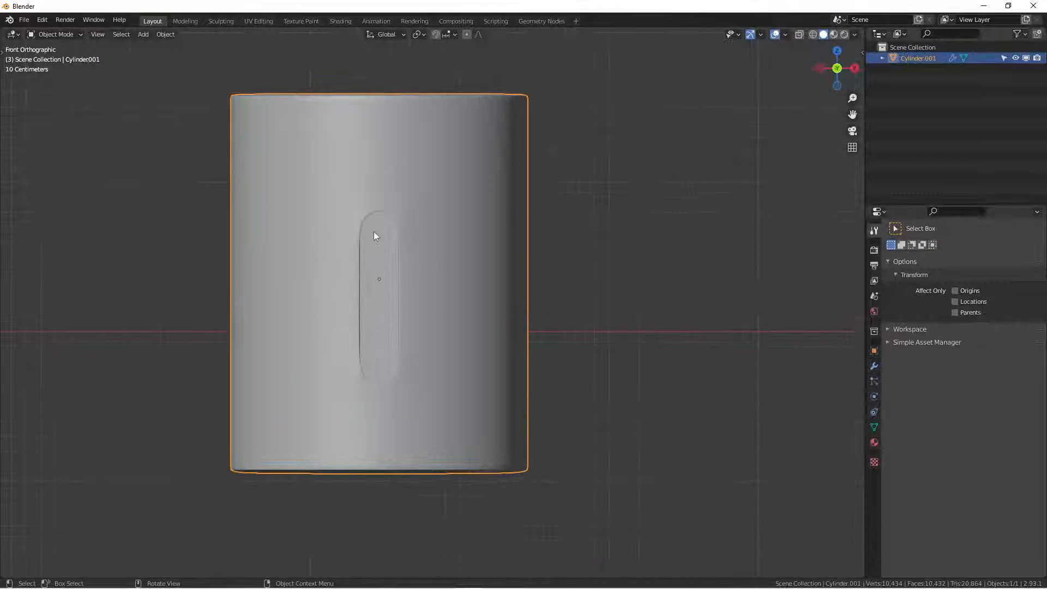
{"action": "scroll", "coordinate": [388, 266], "scroll_direction": "up", "scroll_amount": 2}
{"action": "middle_click_drag", "start_coordinate": [388, 266], "coordinate": [414, 261]}
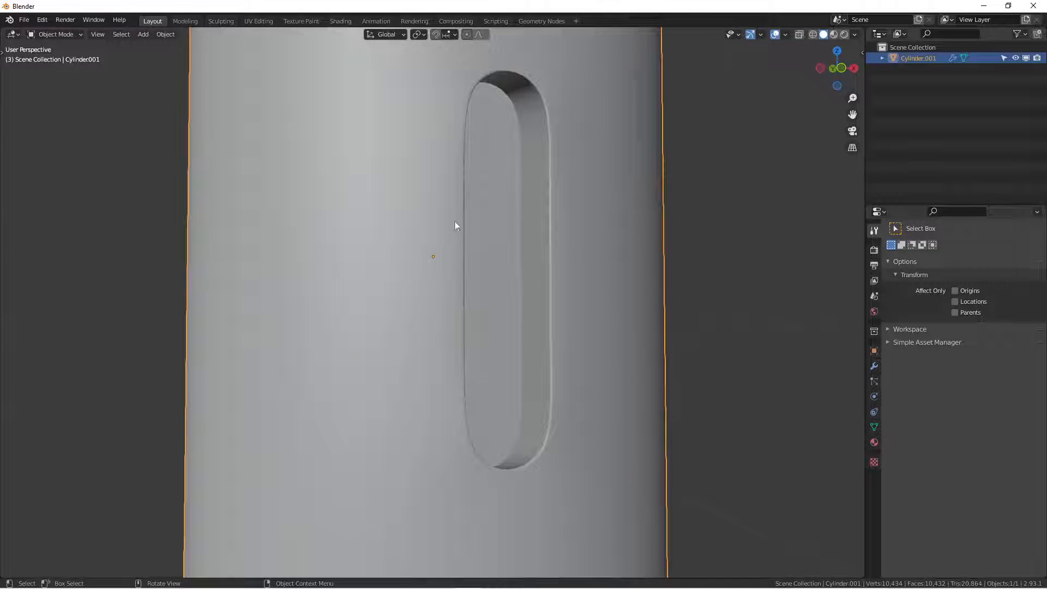
{"action": "scroll", "coordinate": [456, 225], "scroll_direction": "down", "scroll_amount": 5}
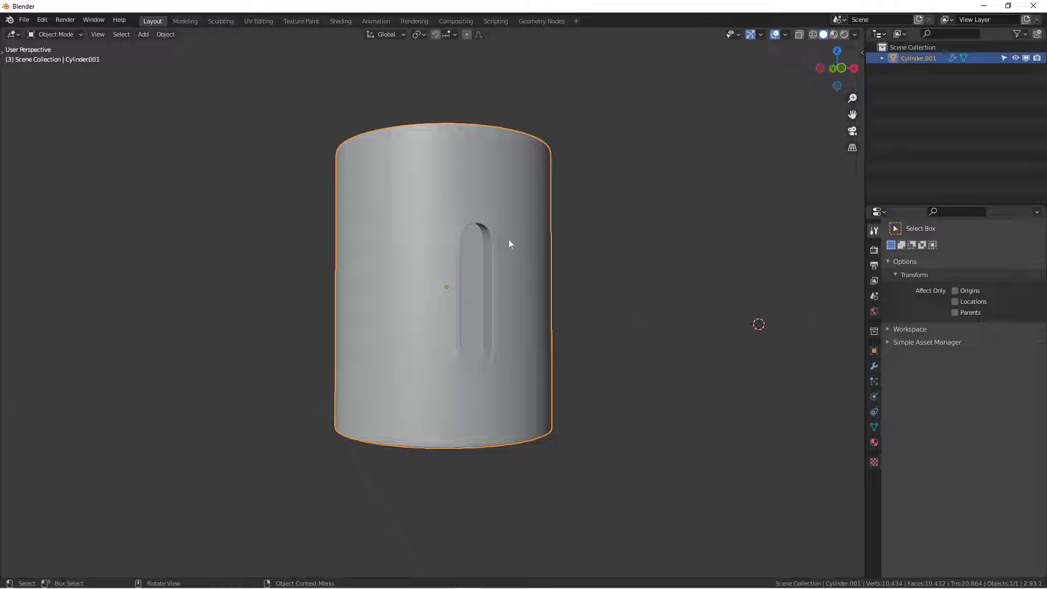
{"action": "middle_click_drag", "start_coordinate": [468, 245], "coordinate": [452, 253]}
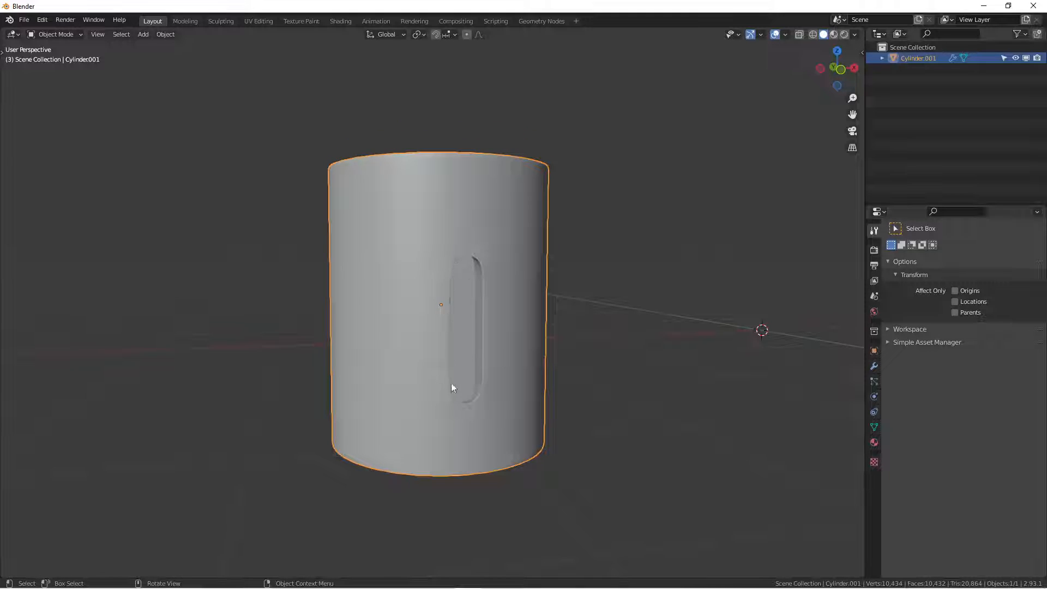
{"action": "middle_click_drag", "start_coordinate": [463, 325], "coordinate": [321, 225]}
{"action": "scroll", "coordinate": [398, 317], "scroll_direction": "up", "scroll_amount": 3}
{"action": "scroll", "coordinate": [322, 225], "scroll_direction": "down", "scroll_amount": 3}
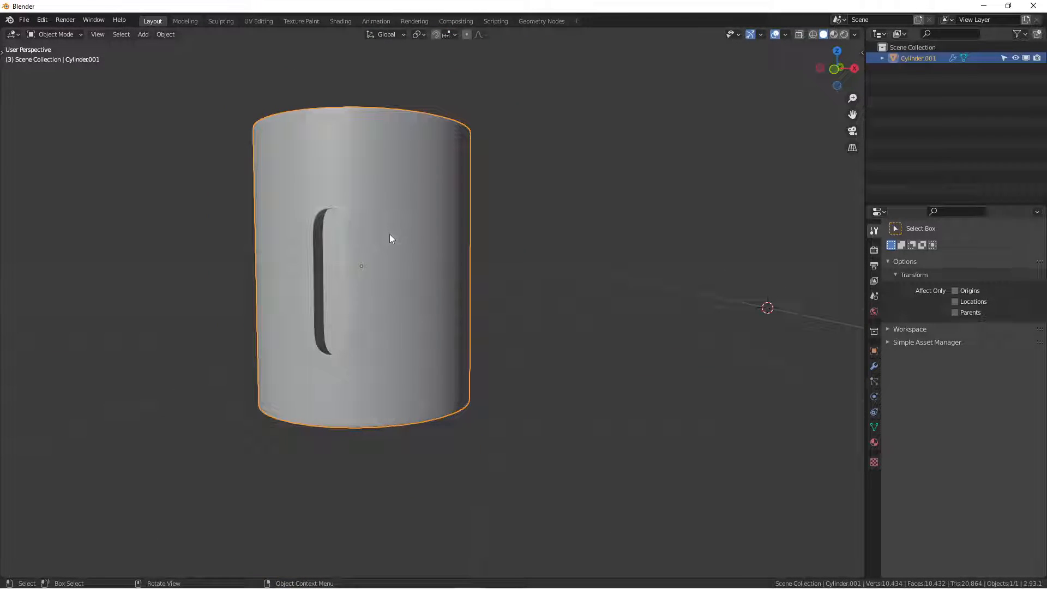
{"action": "middle_click_drag", "start_coordinate": [407, 248], "coordinate": [431, 265]}
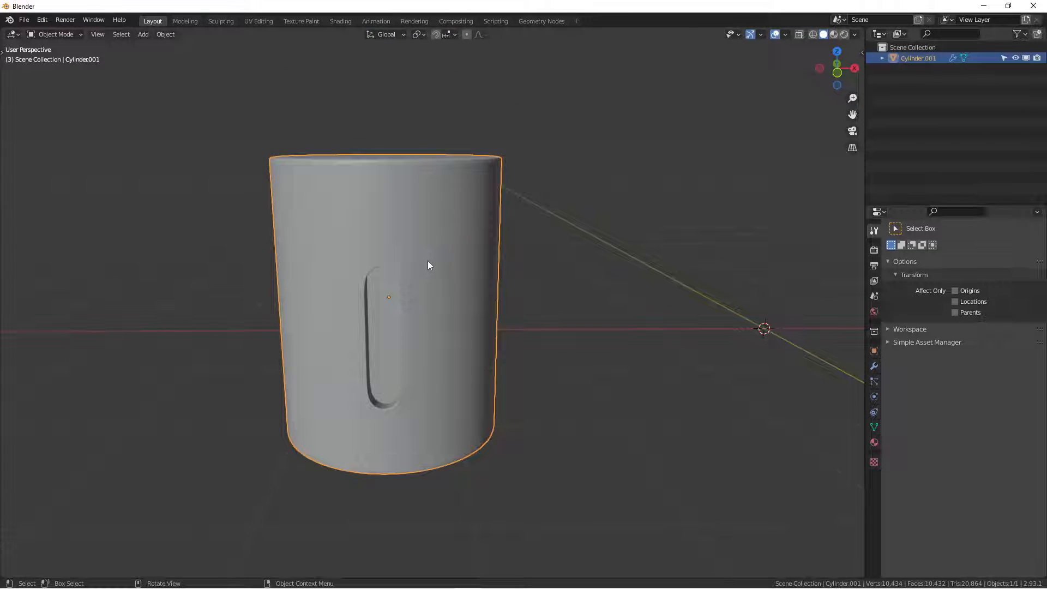
{"action": "middle_click_drag", "start_coordinate": [423, 260], "coordinate": [443, 256]}
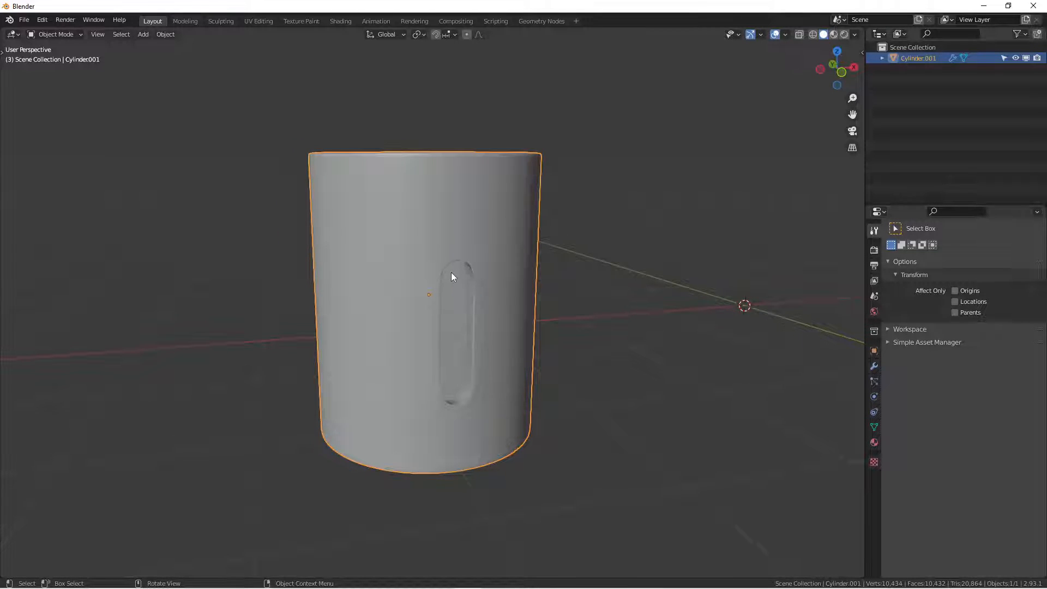
{"action": "scroll", "coordinate": [451, 274], "scroll_direction": "up", "scroll_amount": 2}
{"action": "scroll", "coordinate": [470, 293], "scroll_direction": "down", "scroll_amount": 2}
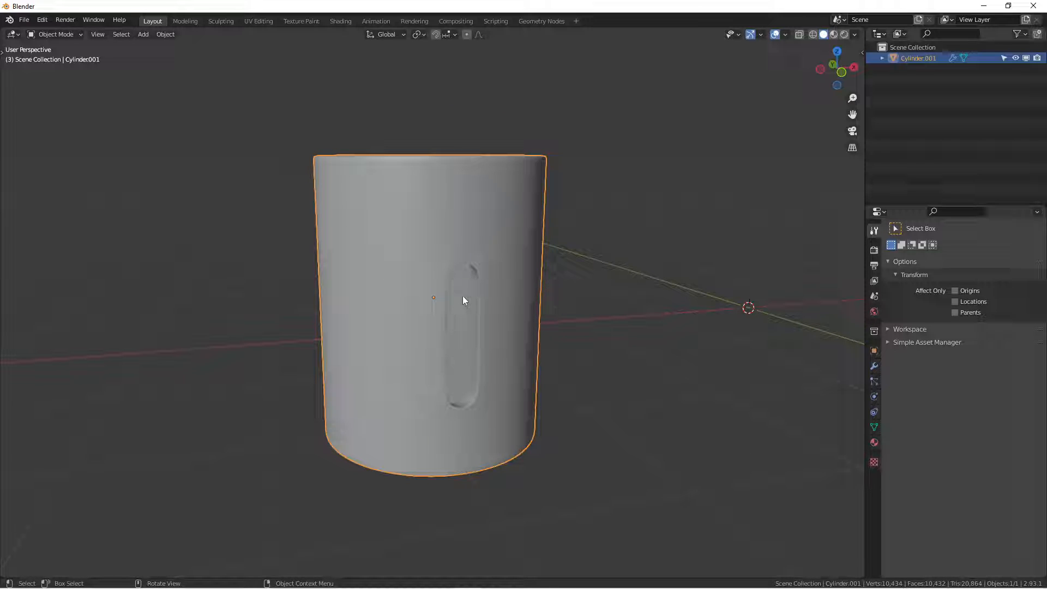
In front view, add a 32-vertex mesh cylinder with 1 m radius and 2 m depth at the world origin, beside the slotted one.
{"action": "key", "text": "KP_1"}
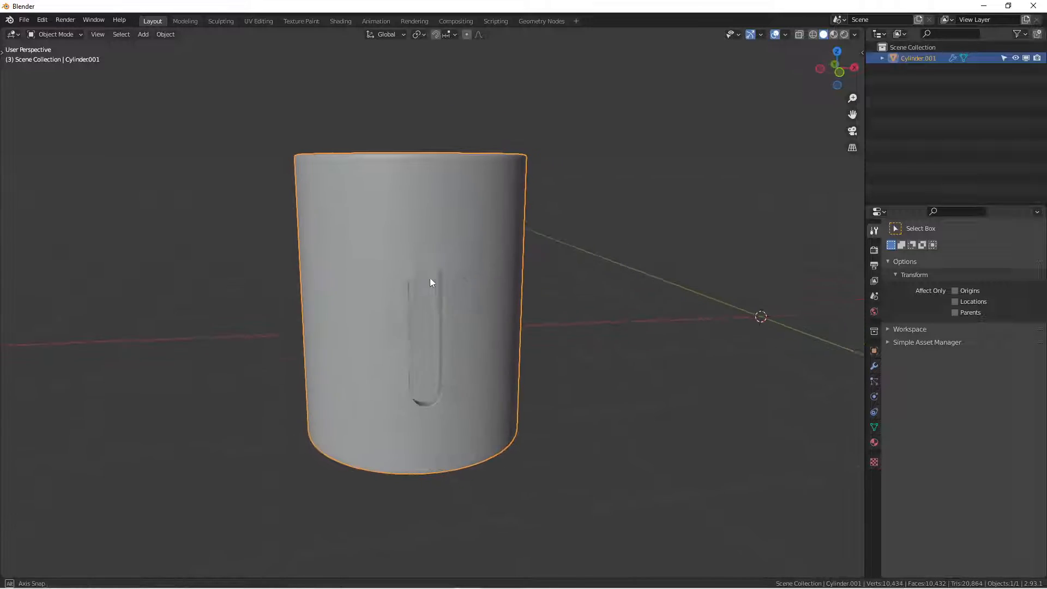
{"action": "scroll", "coordinate": [441, 244], "scroll_direction": "up", "scroll_amount": 3}
{"action": "scroll", "coordinate": [454, 233], "scroll_direction": "right", "scroll_amount": 3}
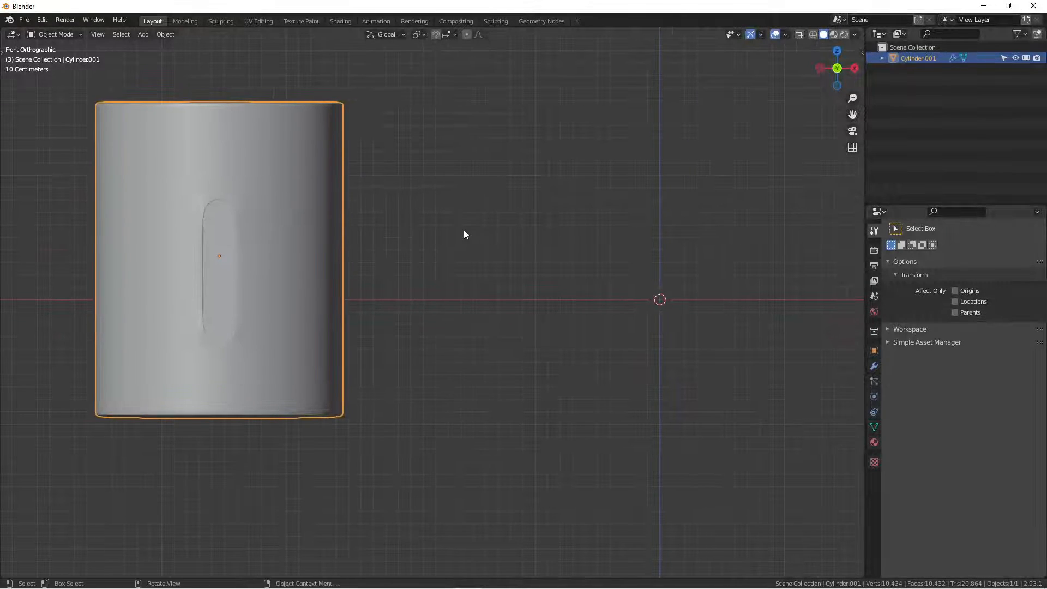
{"action": "scroll", "coordinate": [419, 230], "scroll_direction": "down", "scroll_amount": 1}
{"action": "scroll", "coordinate": [381, 238], "scroll_direction": "right", "scroll_amount": 2}
{"action": "scroll", "coordinate": [349, 245], "scroll_direction": "down", "scroll_amount": 2}
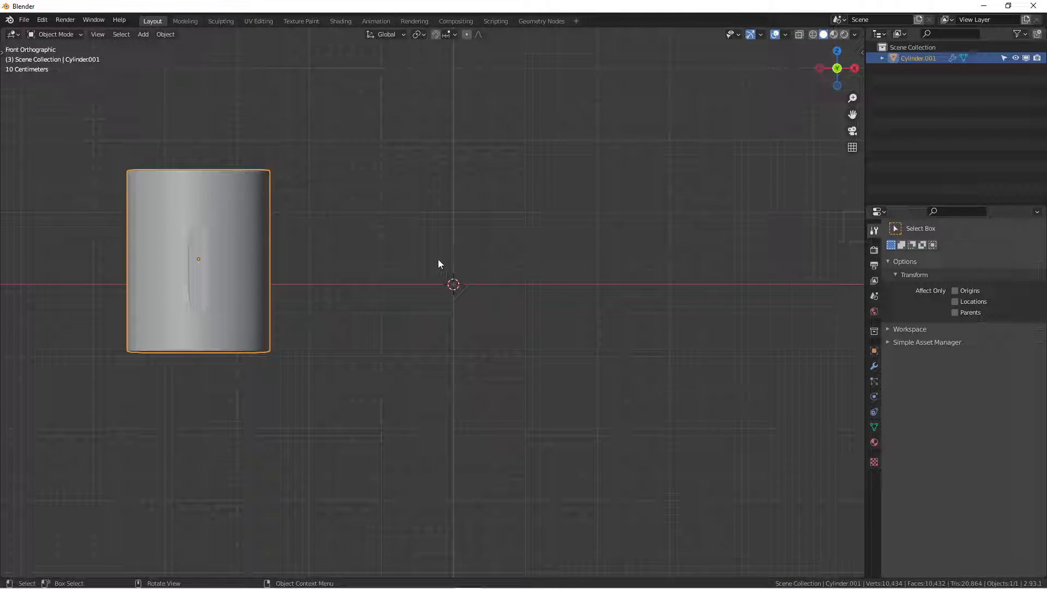
{"action": "key", "text": "shift+a"}
{"action": "mouse_move", "coordinate": [437, 253]}
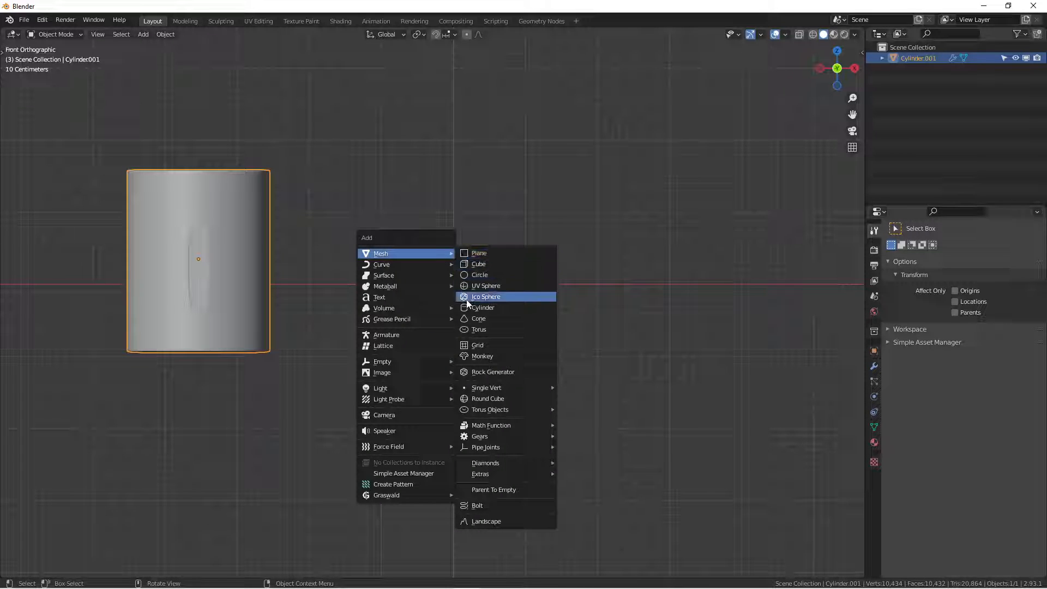
{"action": "left_click", "coordinate": [497, 310]}
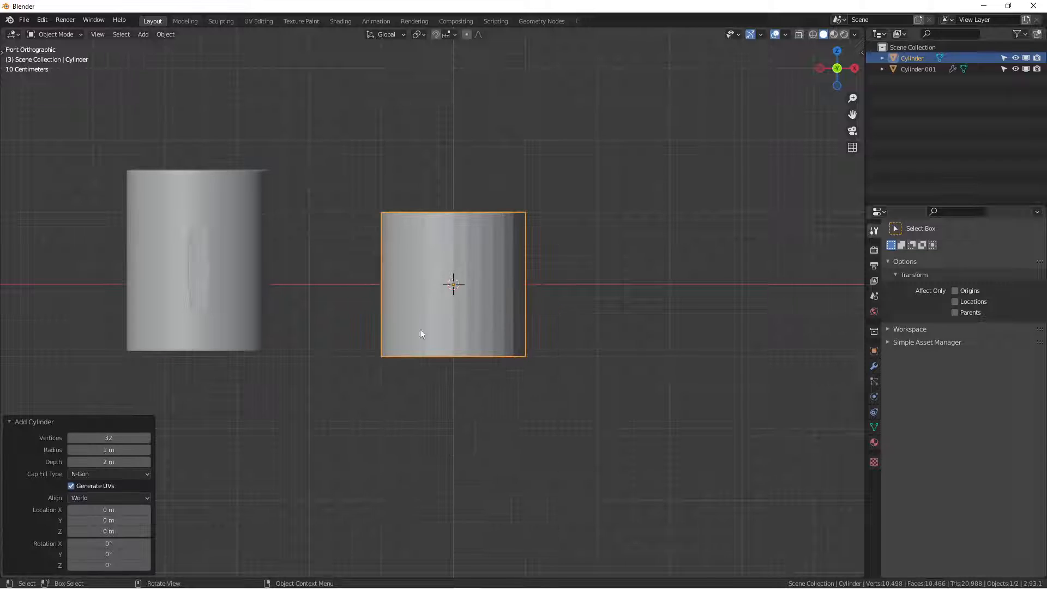
{"action": "scroll", "coordinate": [472, 273], "scroll_direction": "up", "scroll_amount": 2}
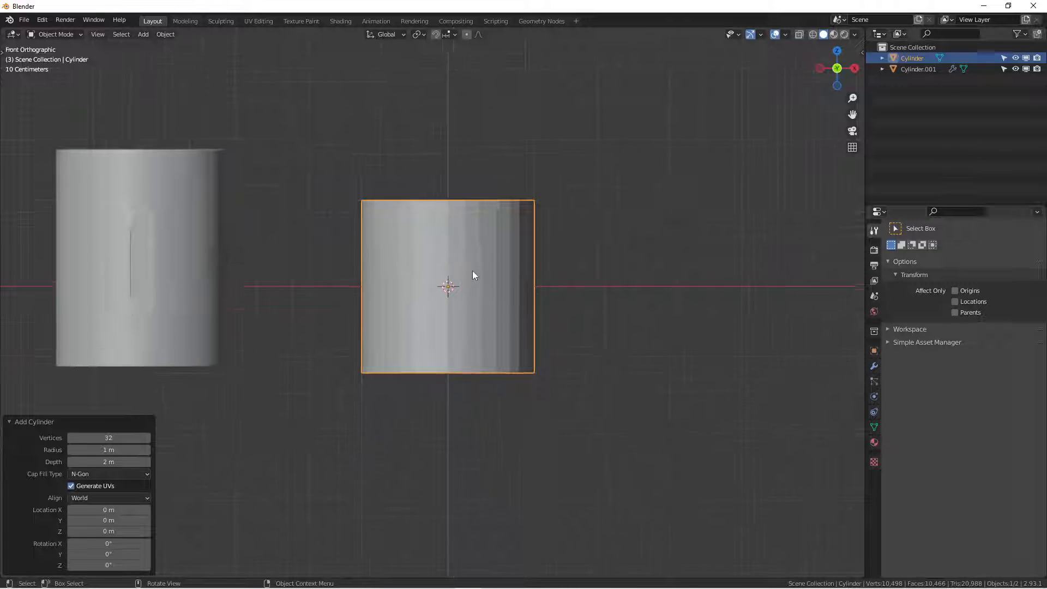
Start the Shortcut VUr on-screen key display, keeping the new cylinder in Object Mode and the sidebar hidden.
{"action": "key", "text": "Tab"}
{"action": "key", "text": "Tab"}
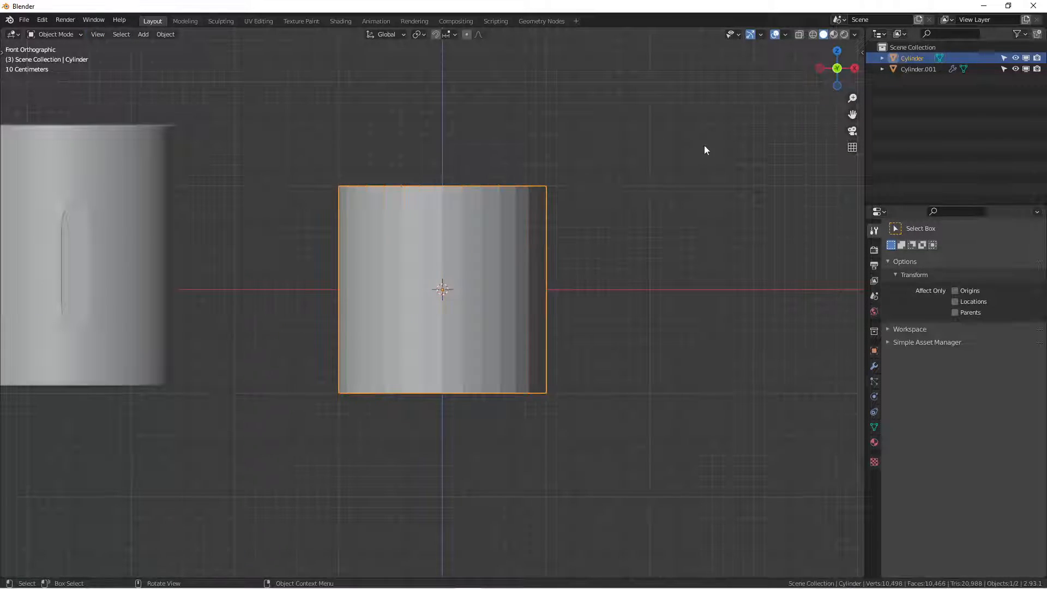
{"action": "key", "text": "n"}
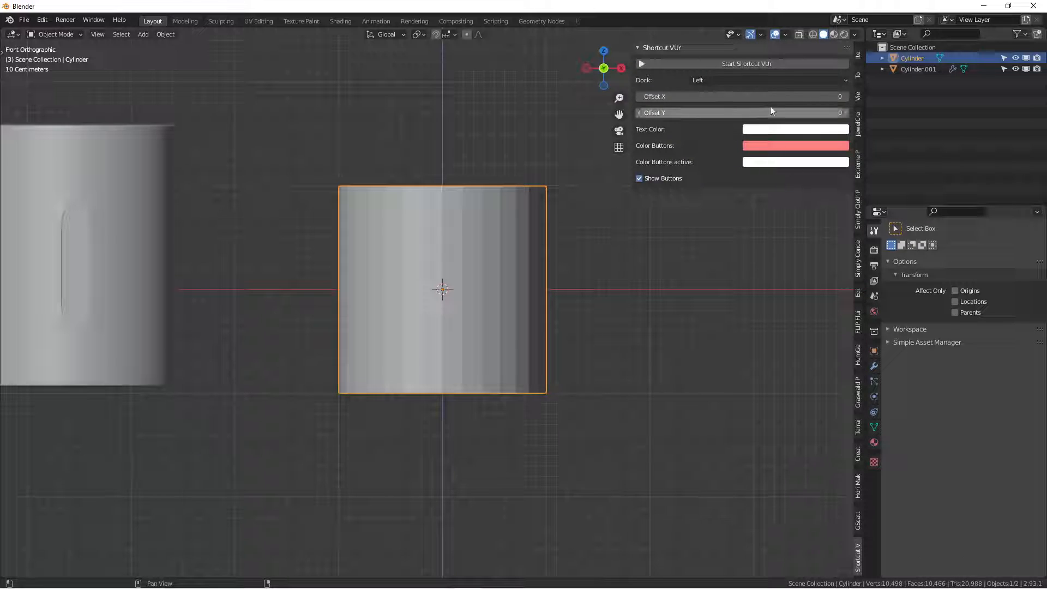
{"action": "left_click", "coordinate": [751, 64]}
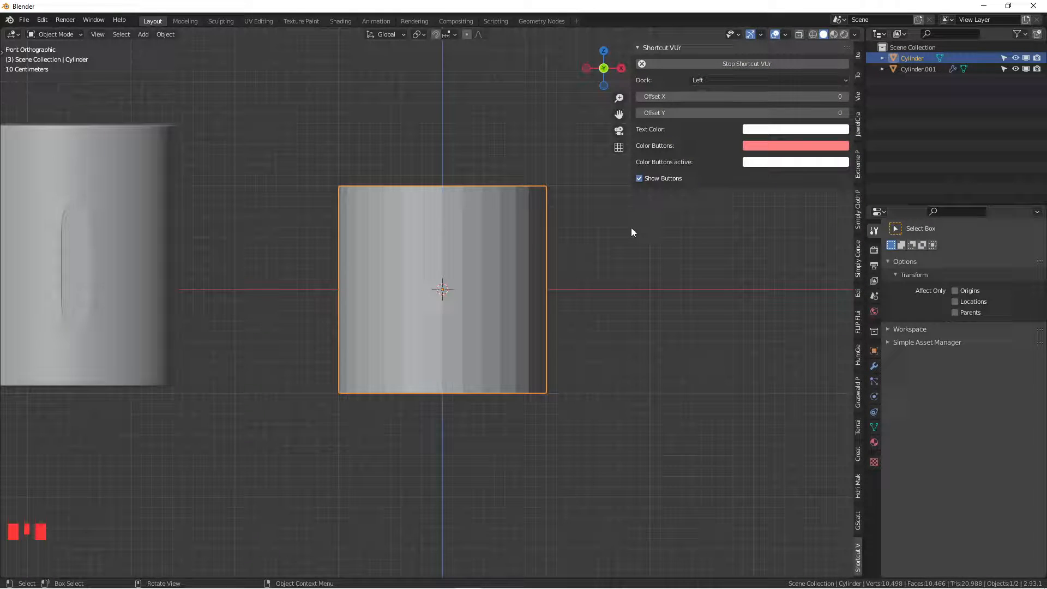
{"action": "key", "text": "n"}
{"action": "scroll", "coordinate": [574, 261], "scroll_direction": "down", "scroll_amount": 1}
{"action": "middle_click_drag", "start_coordinate": [574, 262], "coordinate": [581, 270], "text": "shift"}
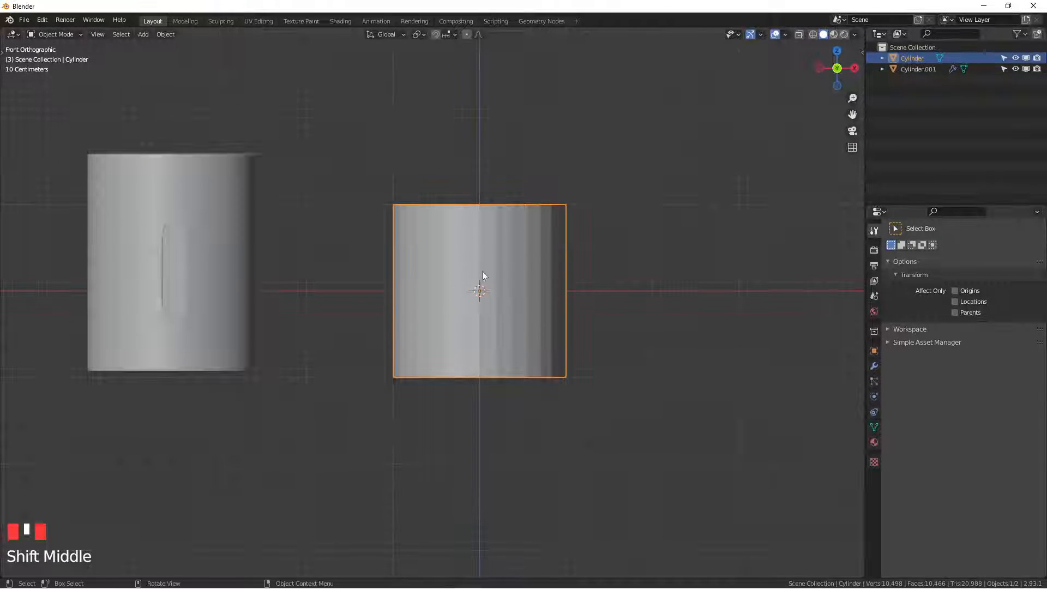
In Edit Mode, add 10 evenly spaced horizontal loop cuts around the new cylinder without sliding them, and clear the selection.
{"action": "key", "text": "Tab"}
{"action": "middle_click_drag", "start_coordinate": [488, 266], "coordinate": [480, 315]}
{"action": "key", "text": "KP_1"}
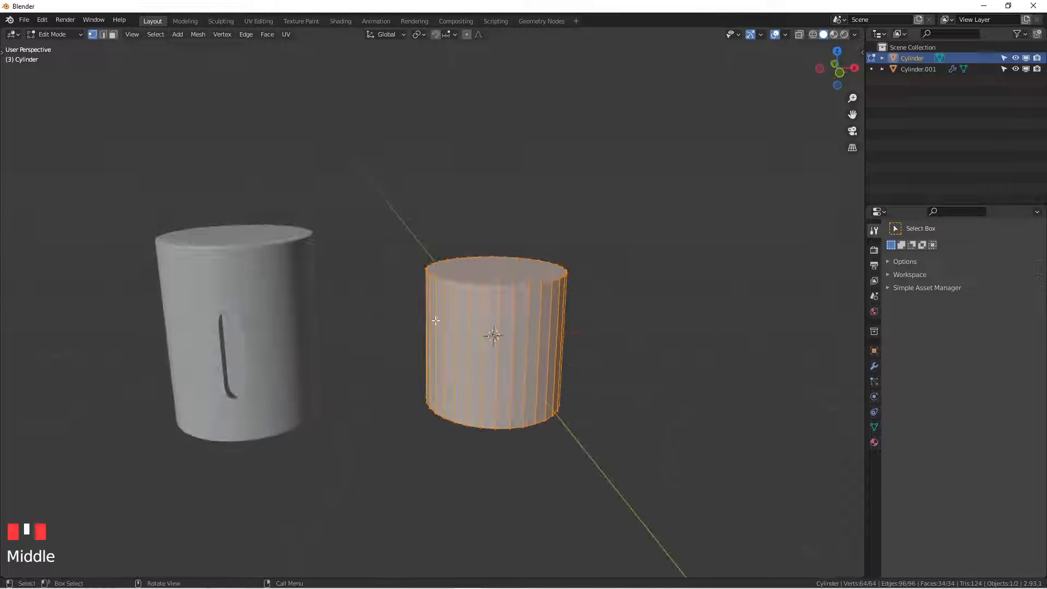
{"action": "key", "text": "KP_1"}
{"action": "scroll", "coordinate": [471, 308], "scroll_direction": "up", "scroll_amount": 3}
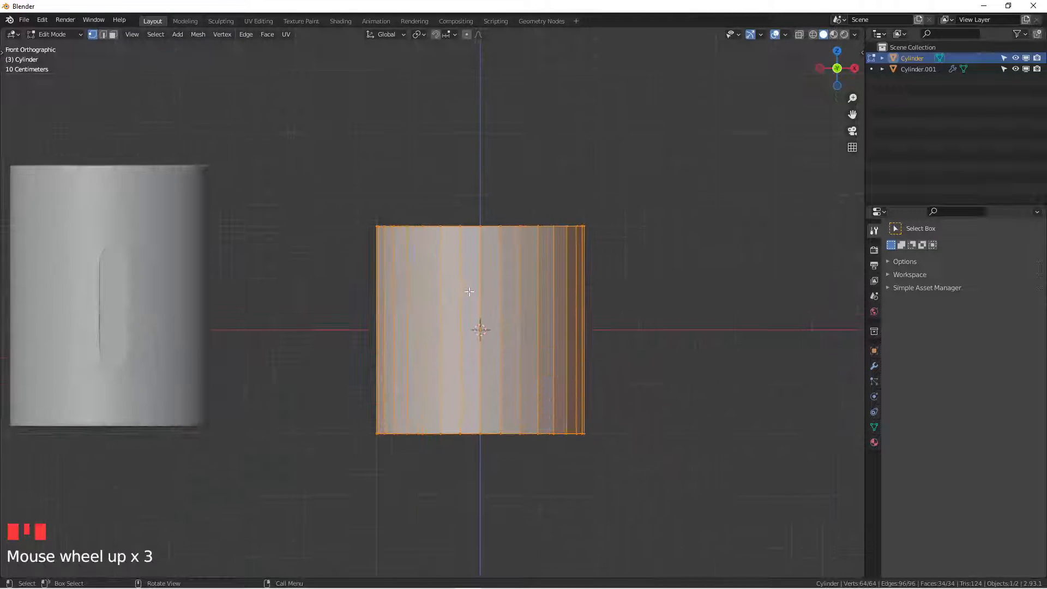
{"action": "scroll", "coordinate": [467, 300], "scroll_direction": "up", "scroll_amount": 1}
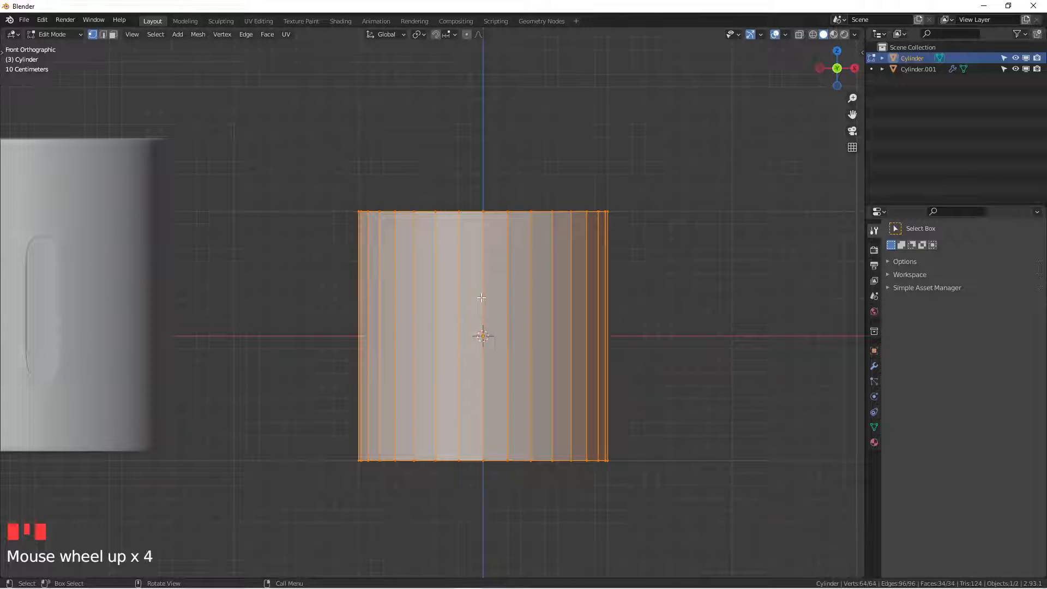
{"action": "key", "text": "ctrl+r"}
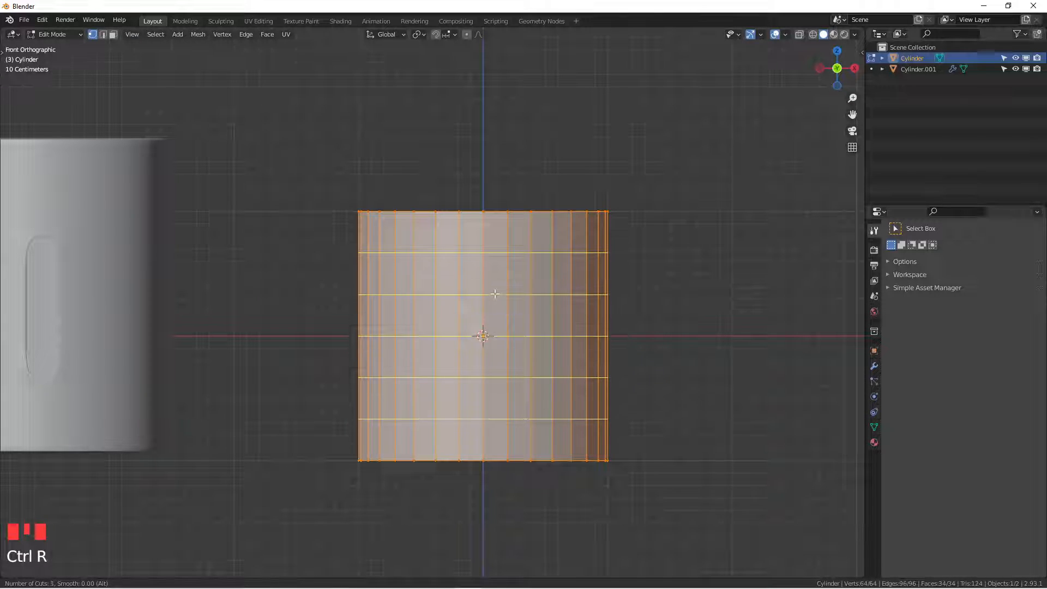
{"action": "scroll", "coordinate": [494, 294], "scroll_direction": "up", "scroll_amount": 7}
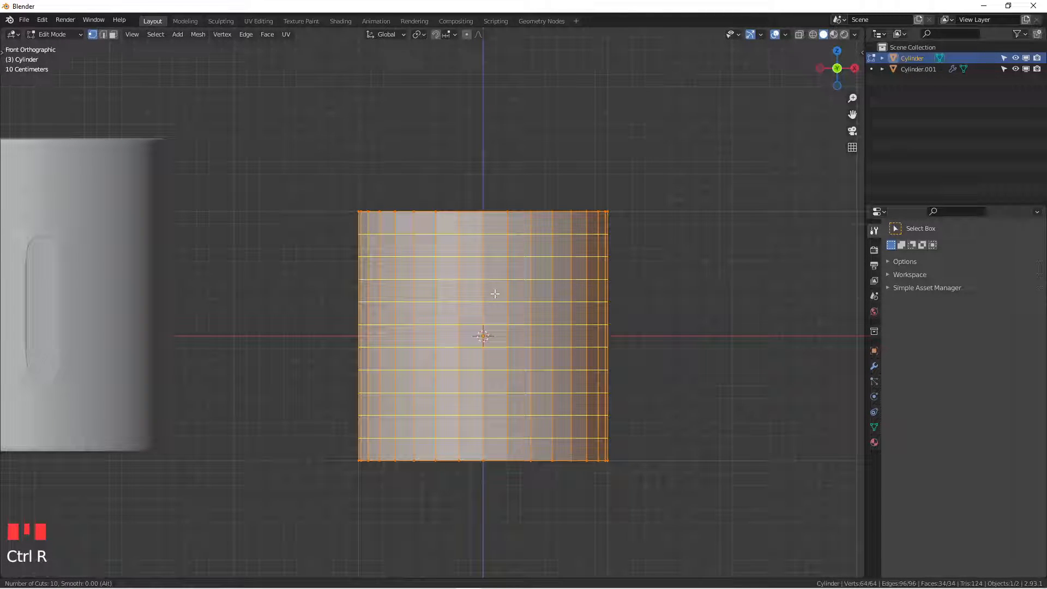
{"action": "left_click", "coordinate": [495, 294]}
{"action": "right_click", "coordinate": [495, 294]}
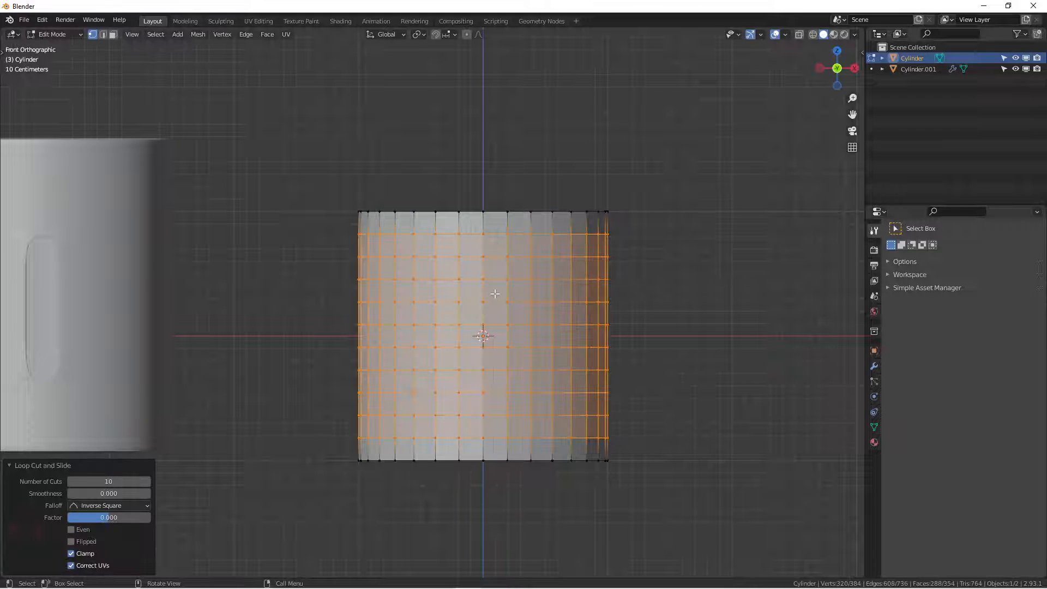
{"action": "left_click", "coordinate": [638, 298]}
Select the two front vertices on the cylinder's vertical centre line at the second and seventh loop cuts from the top.
{"action": "scroll", "coordinate": [481, 292], "scroll_direction": "up", "scroll_amount": 2}
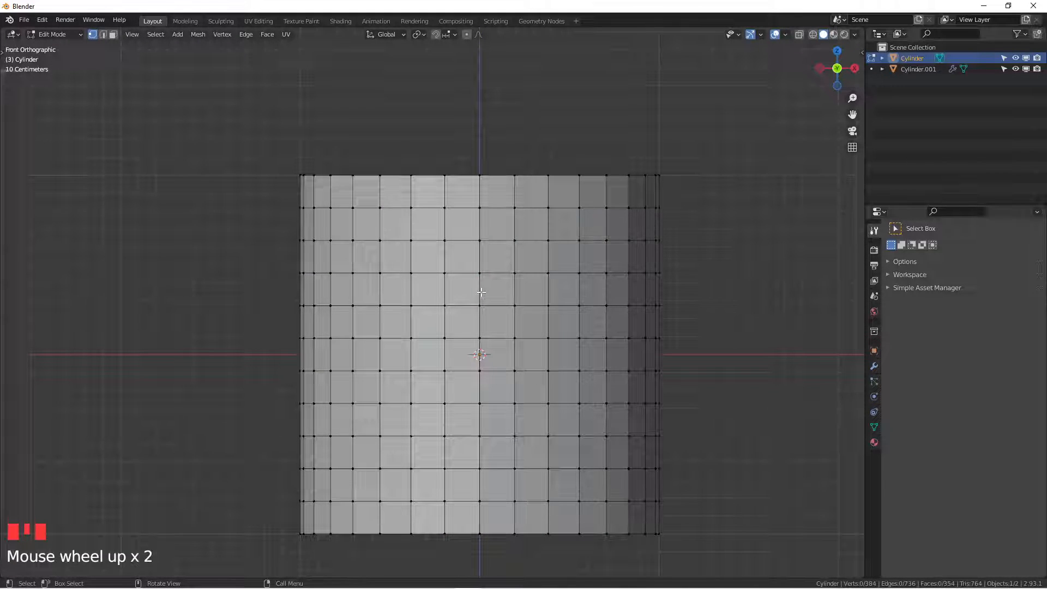
{"action": "scroll", "coordinate": [481, 292], "scroll_direction": "down", "scroll_amount": 2}
{"action": "left_click", "coordinate": [482, 249]}
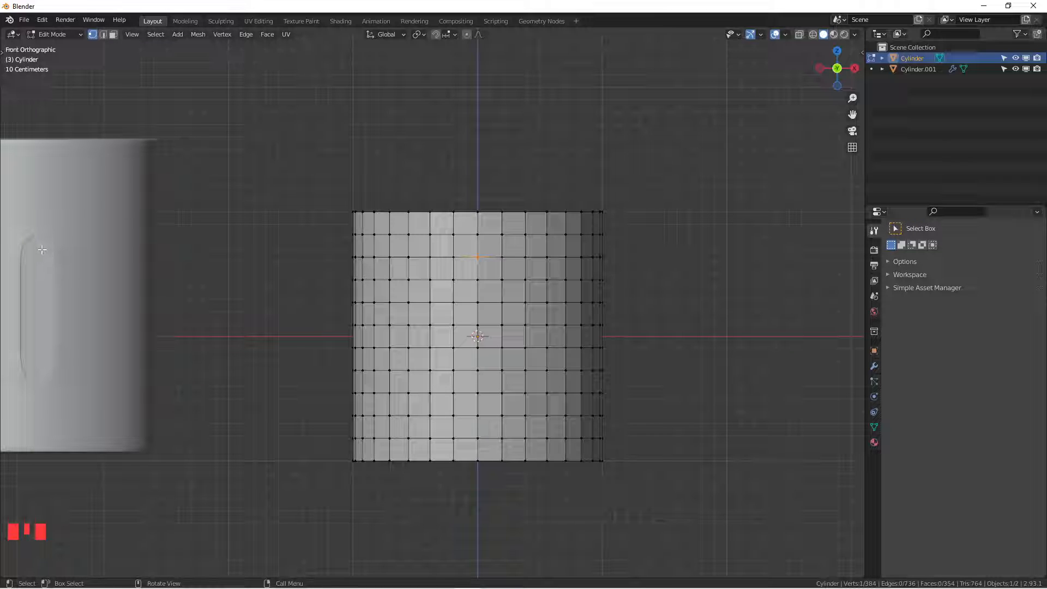
{"action": "middle_click_drag", "start_coordinate": [23, 260], "coordinate": [103, 256], "text": "shift"}
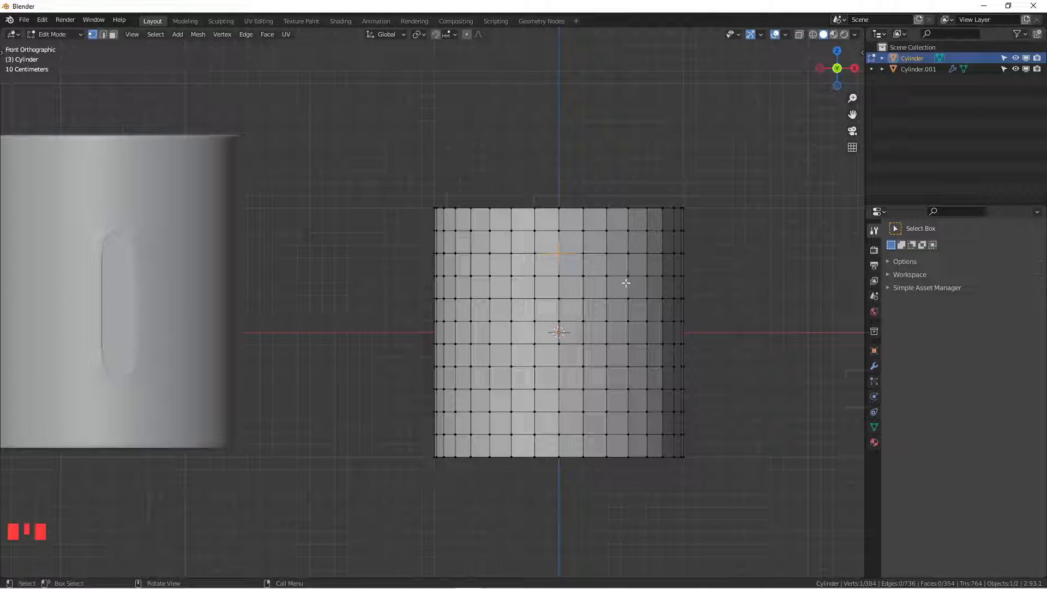
{"action": "scroll", "coordinate": [556, 282], "scroll_direction": "up", "scroll_amount": 2}
{"action": "middle_click_drag", "start_coordinate": [556, 282], "coordinate": [485, 257], "text": "shift"}
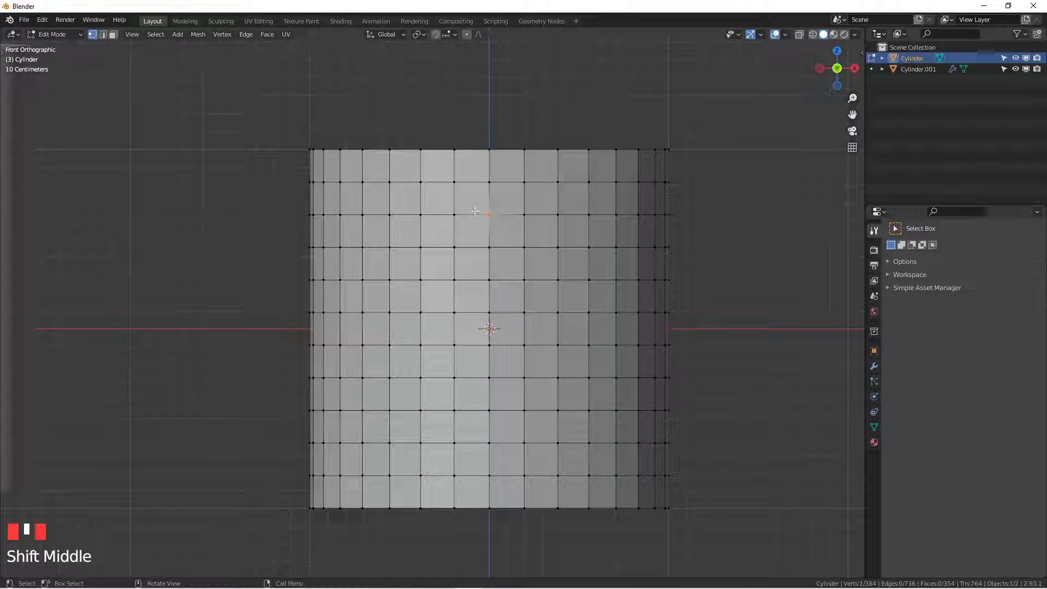
{"action": "left_click_drag", "start_coordinate": [479, 210], "coordinate": [496, 221]}
{"action": "left_click", "coordinate": [493, 382], "text": "shift"}
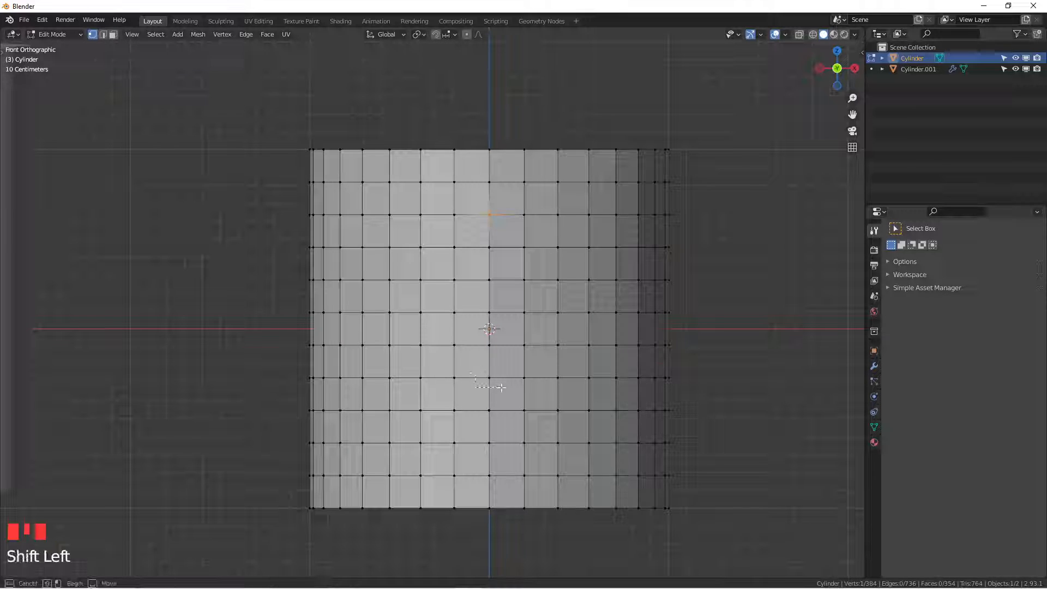
{"action": "scroll", "coordinate": [385, 338], "scroll_direction": "down", "scroll_amount": 3}
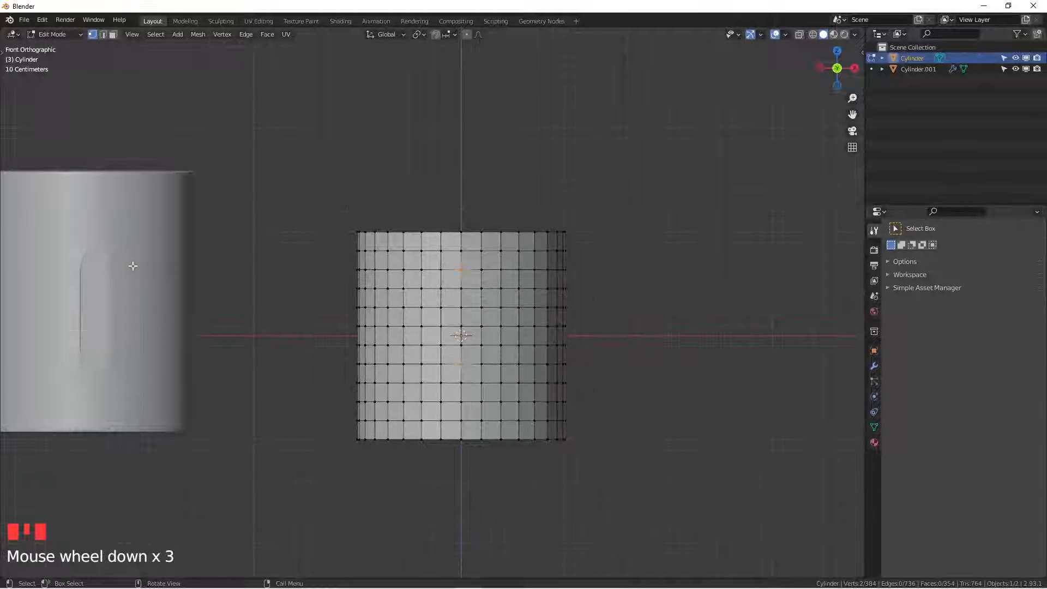
{"action": "scroll", "coordinate": [483, 334], "scroll_direction": "up", "scroll_amount": 4}
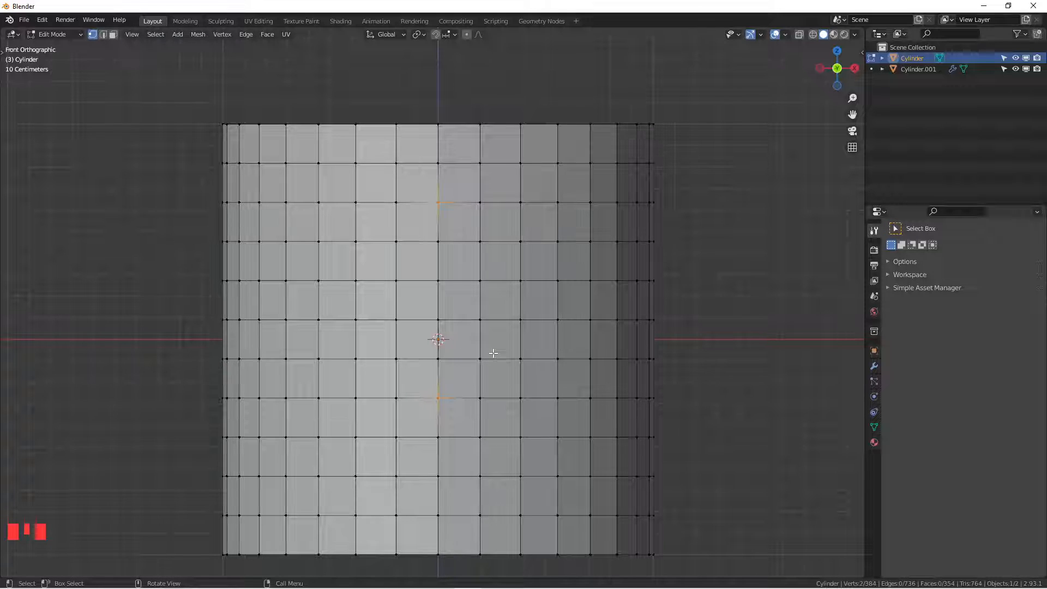
Bevel the two selected vertices in vertex mode with 2 segments and a width of 0.135 m.
{"action": "key", "text": "ctrl+b"}
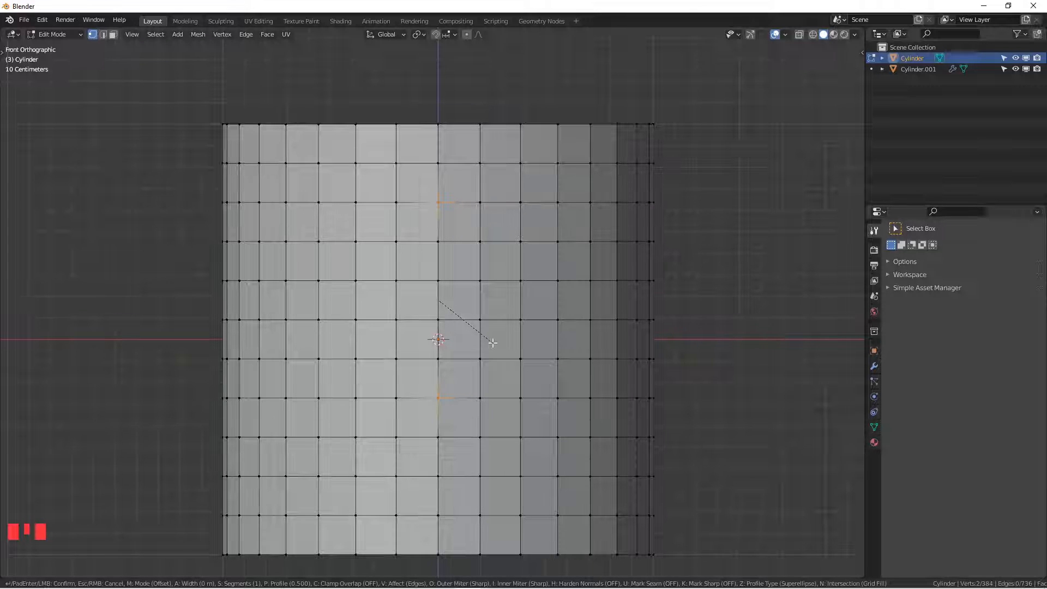
{"action": "key", "text": "v"}
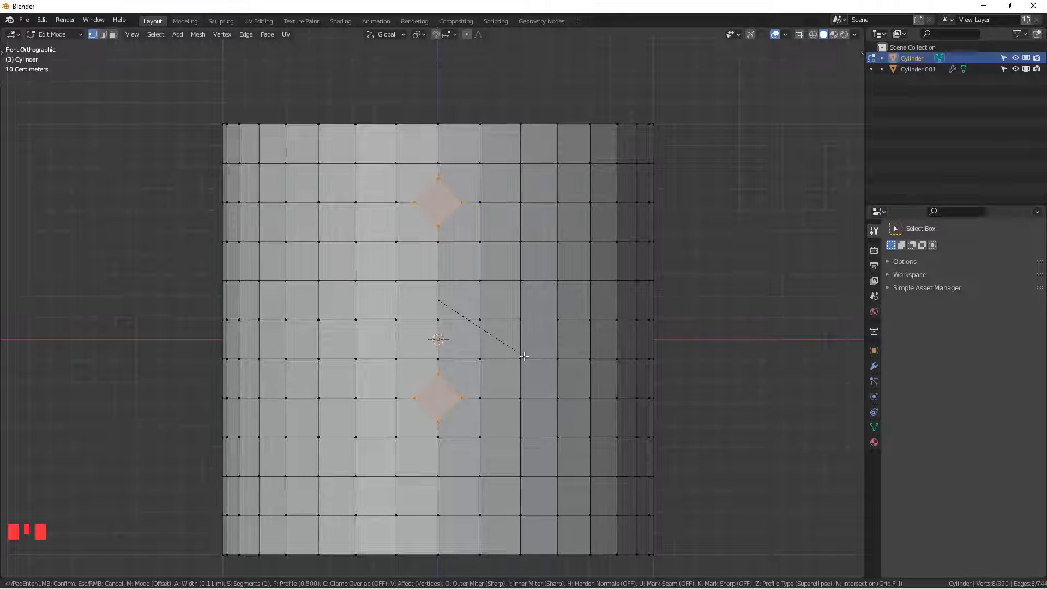
{"action": "scroll", "coordinate": [524, 356], "scroll_direction": "up", "scroll_amount": 1}
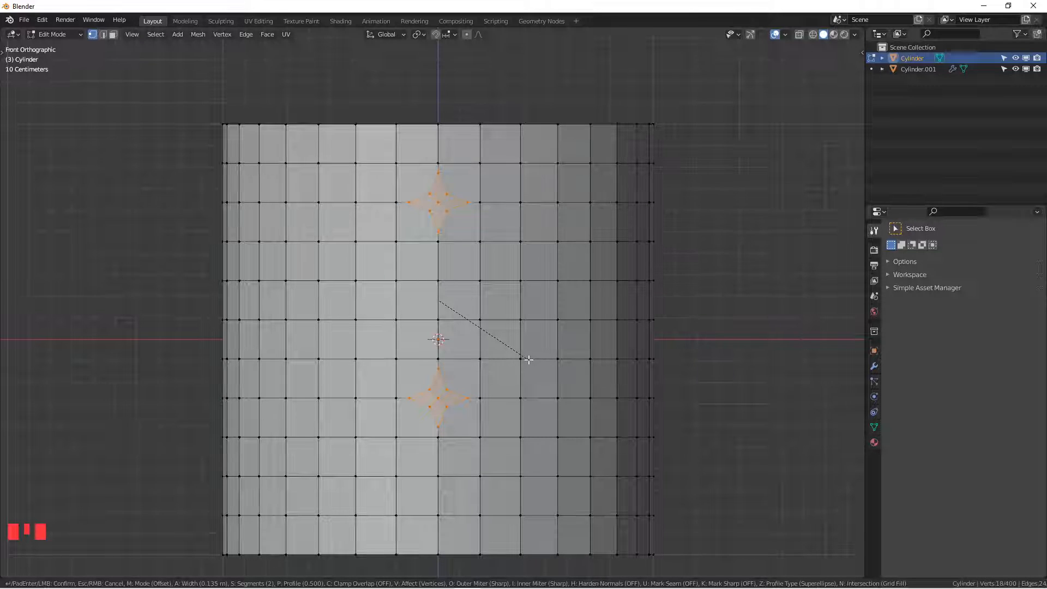
{"action": "left_click", "coordinate": [529, 360]}
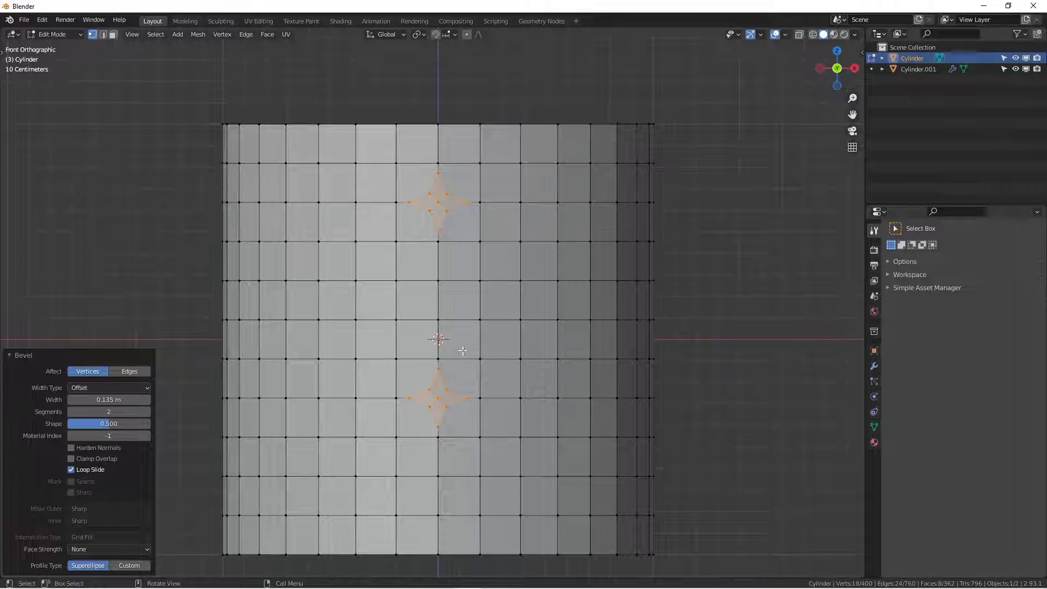
Reshape both beveled vertex groups into regular circles with the LoopTools Circle operation.
{"action": "right_click", "coordinate": [477, 195]}
{"action": "mouse_move", "coordinate": [414, 185]}
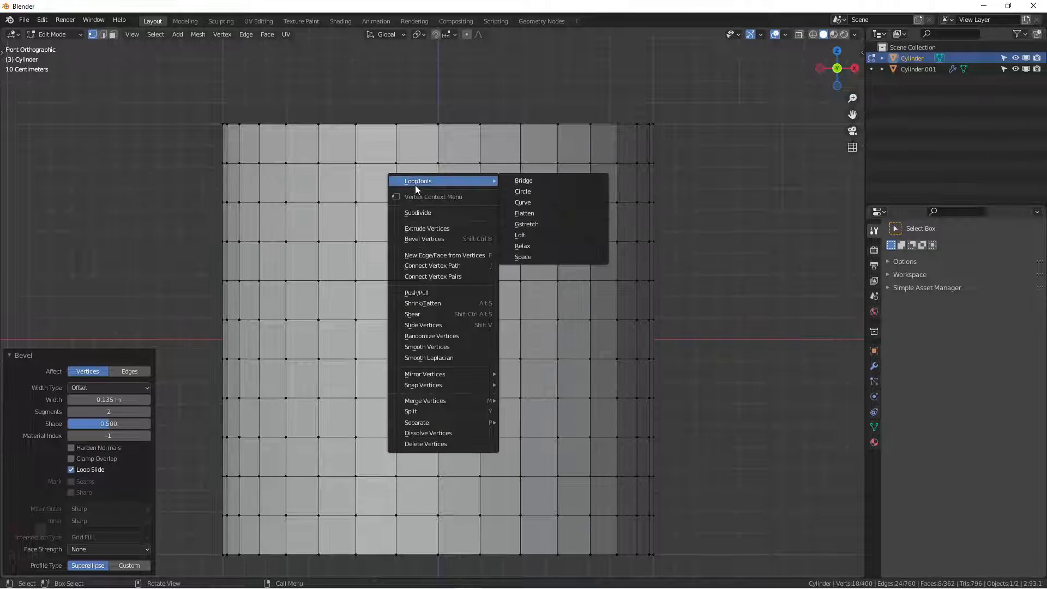
{"action": "left_click", "coordinate": [546, 191]}
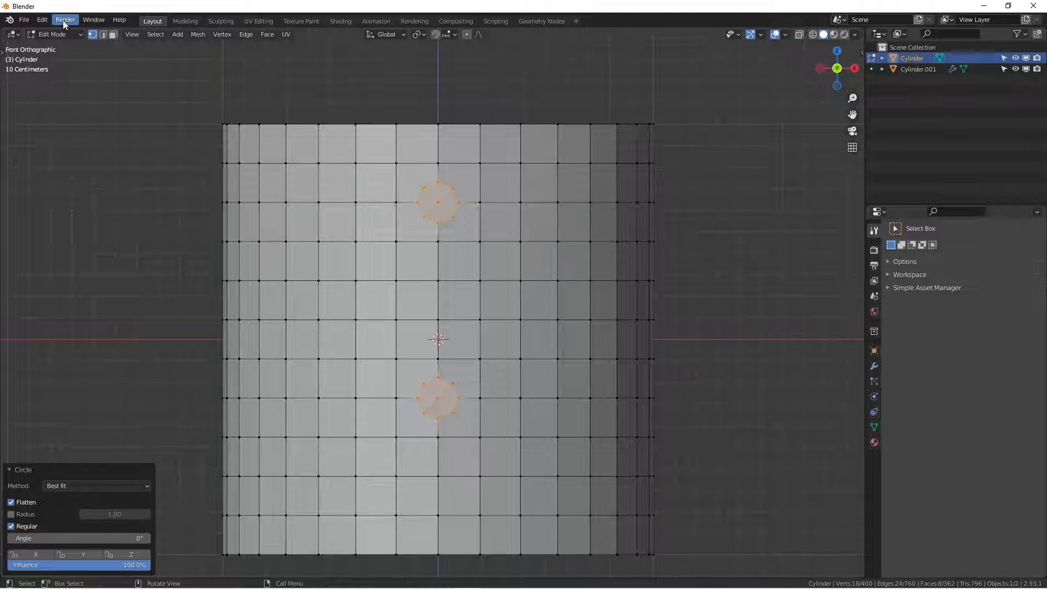
Search the add-on preferences for "loop" to check that LoopTools is enabled, and close the preferences.
{"action": "left_click", "coordinate": [41, 21]}
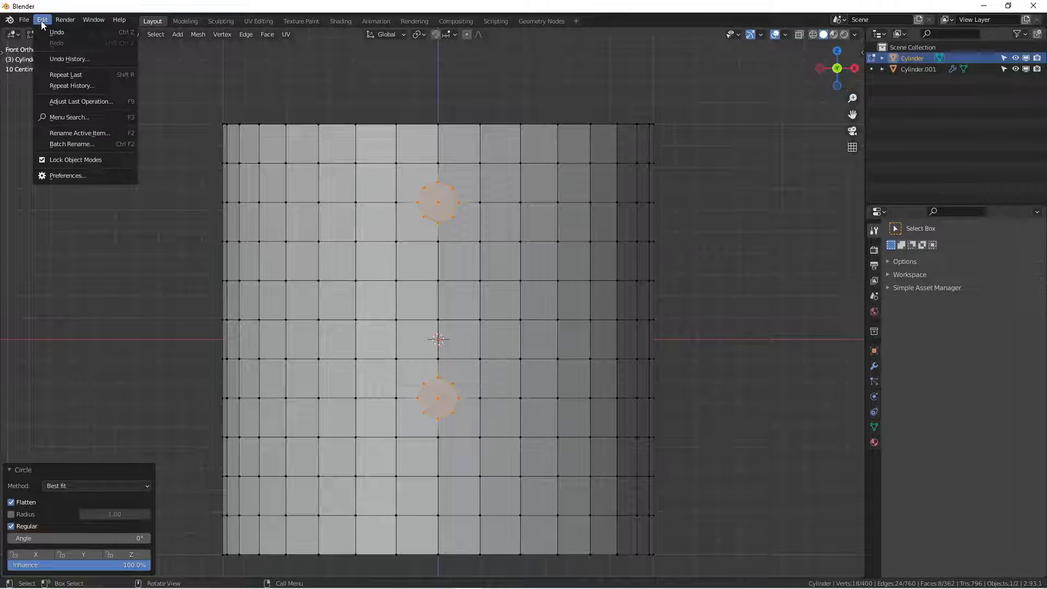
{"action": "left_click", "coordinate": [80, 176]}
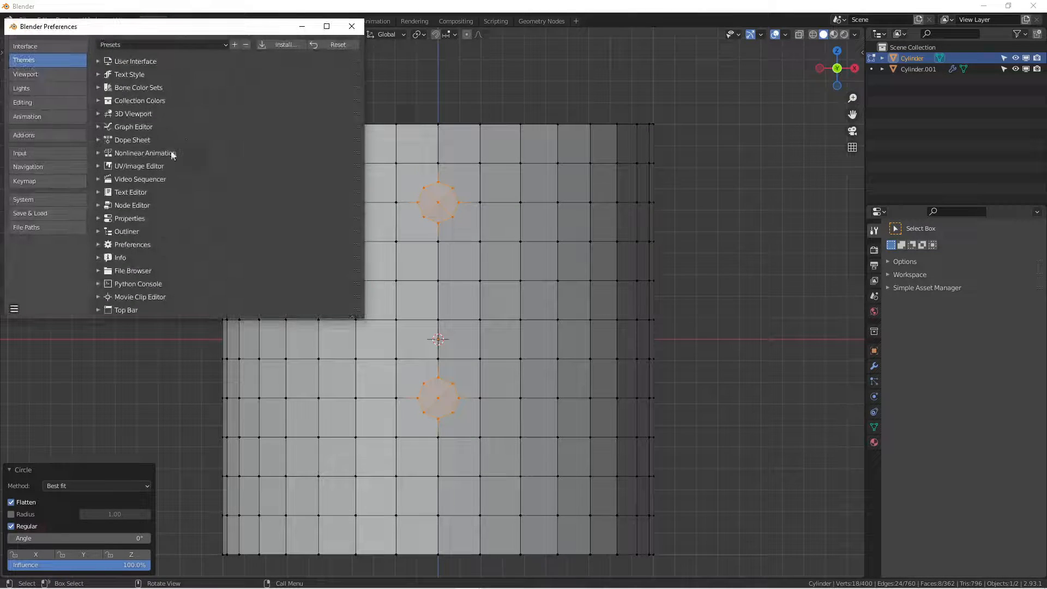
{"action": "left_click", "coordinate": [47, 135]}
{"action": "left_click", "coordinate": [301, 58]}
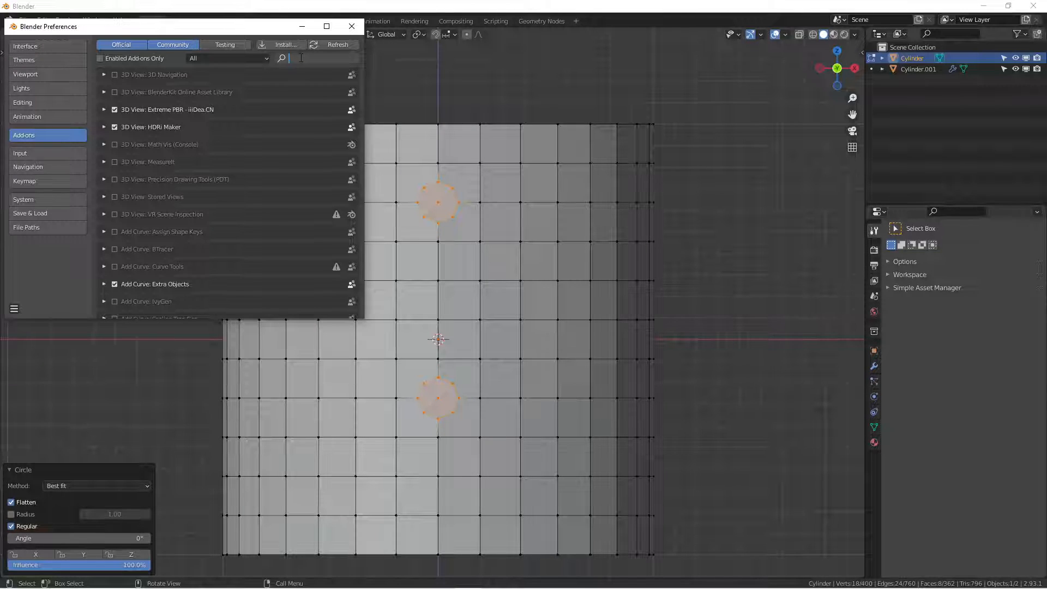
{"action": "type", "text": "loop"}
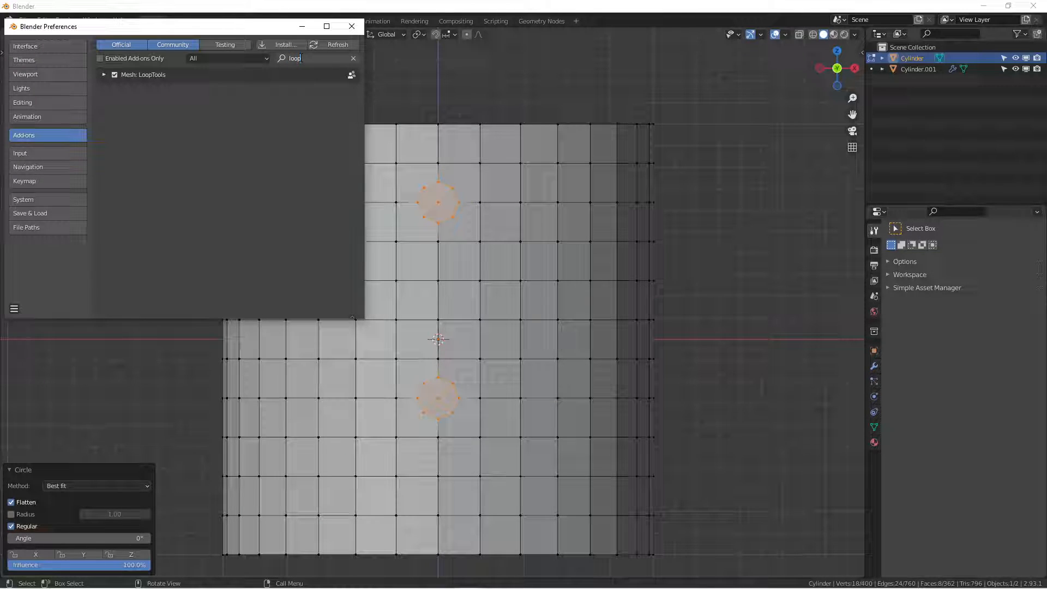
{"action": "left_click", "coordinate": [352, 26]}
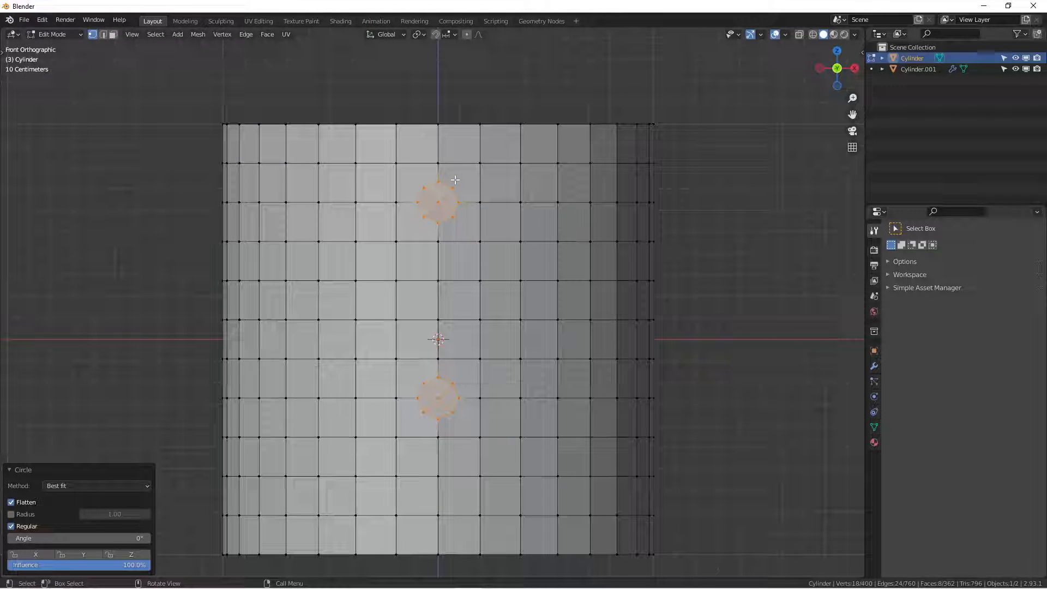
{"action": "key", "text": "s"}
{"action": "right_click", "coordinate": [481, 188]}
{"action": "key", "text": "s"}
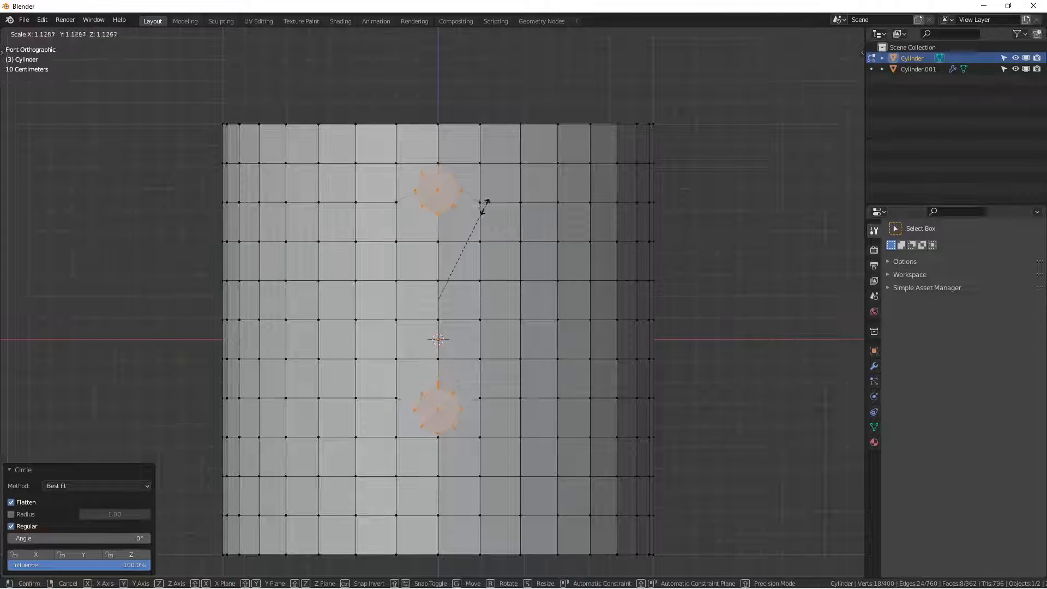
{"action": "right_click", "coordinate": [480, 211]}
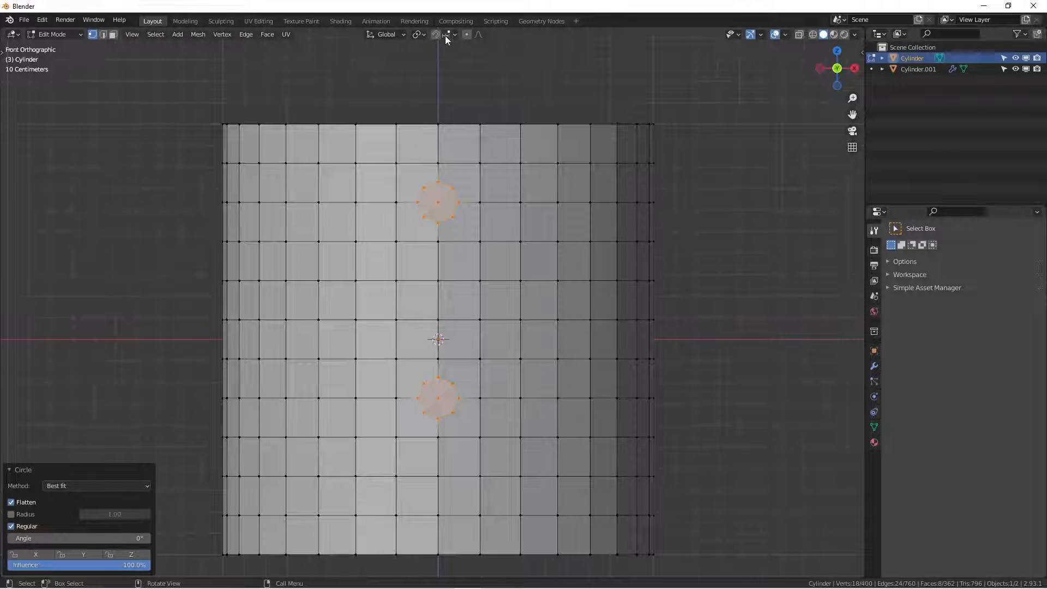
Set the transform pivot point to Individual Origins and scale both circles up by a factor of 1.541.
{"action": "left_click", "coordinate": [424, 35]}
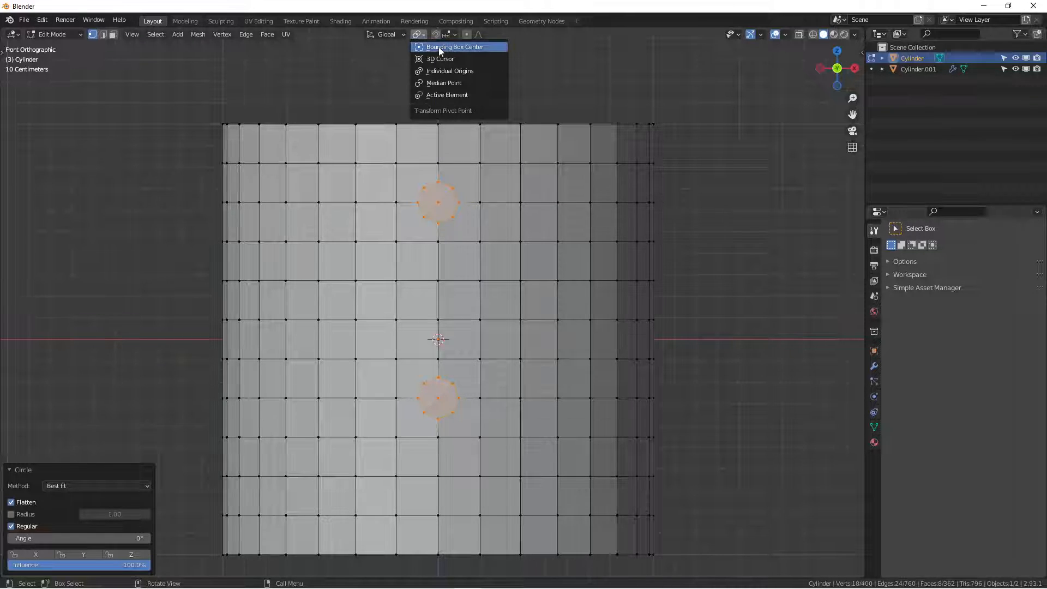
{"action": "left_click", "coordinate": [469, 71]}
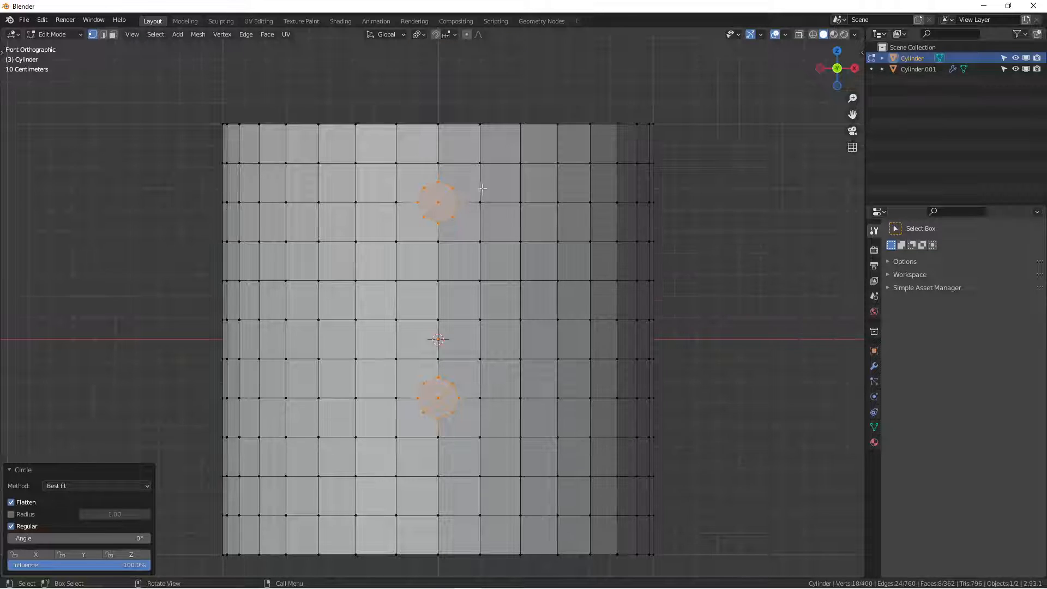
{"action": "key", "text": "s"}
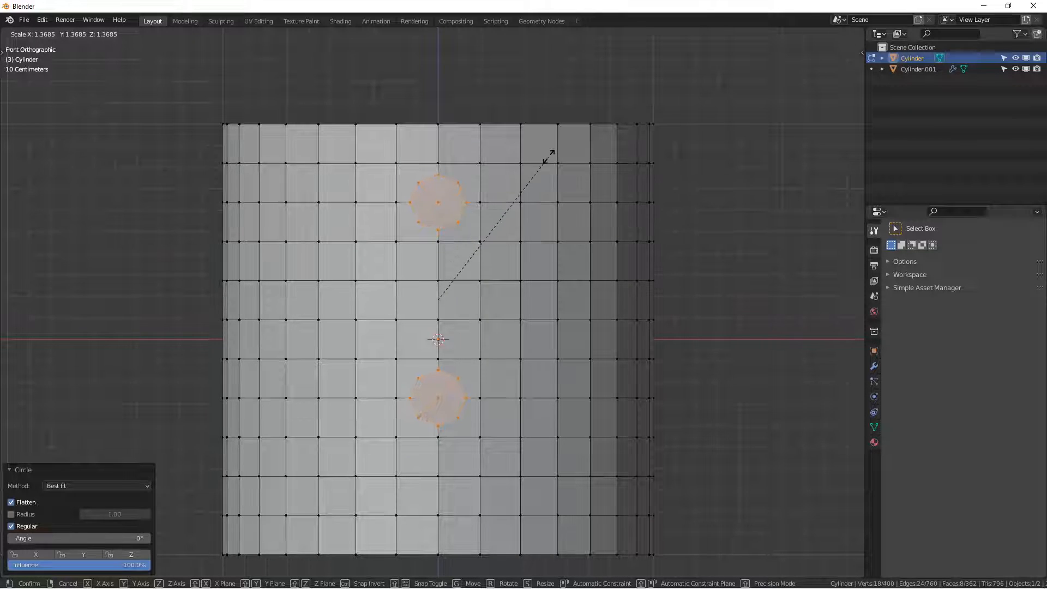
{"action": "left_click", "coordinate": [573, 148]}
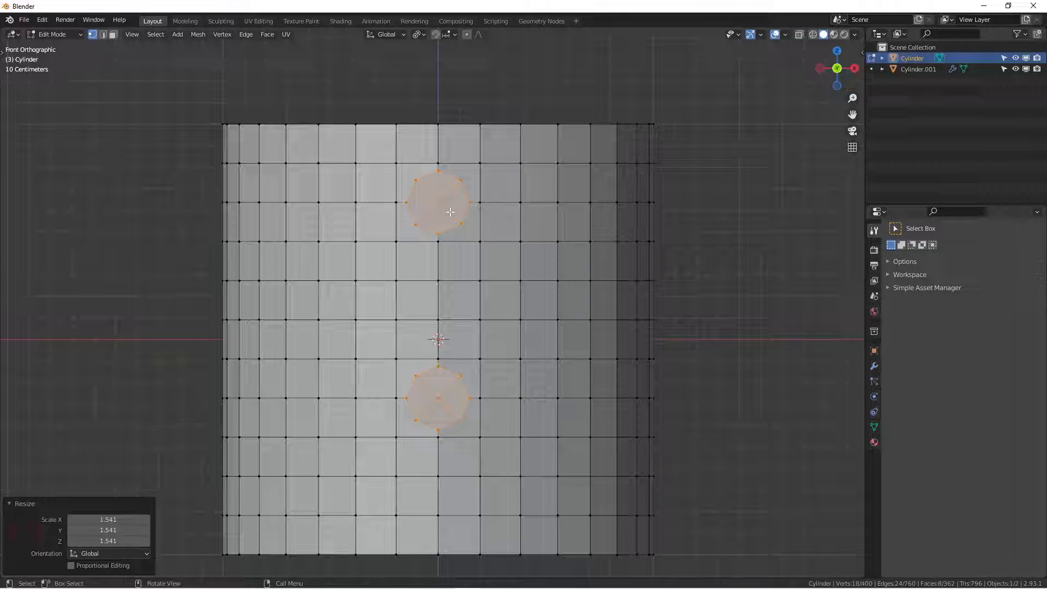
Examine the reference cylinder's slot topology and smoothed shape, and return to editing the new cylinder's mesh.
{"action": "key", "text": "Tab"}
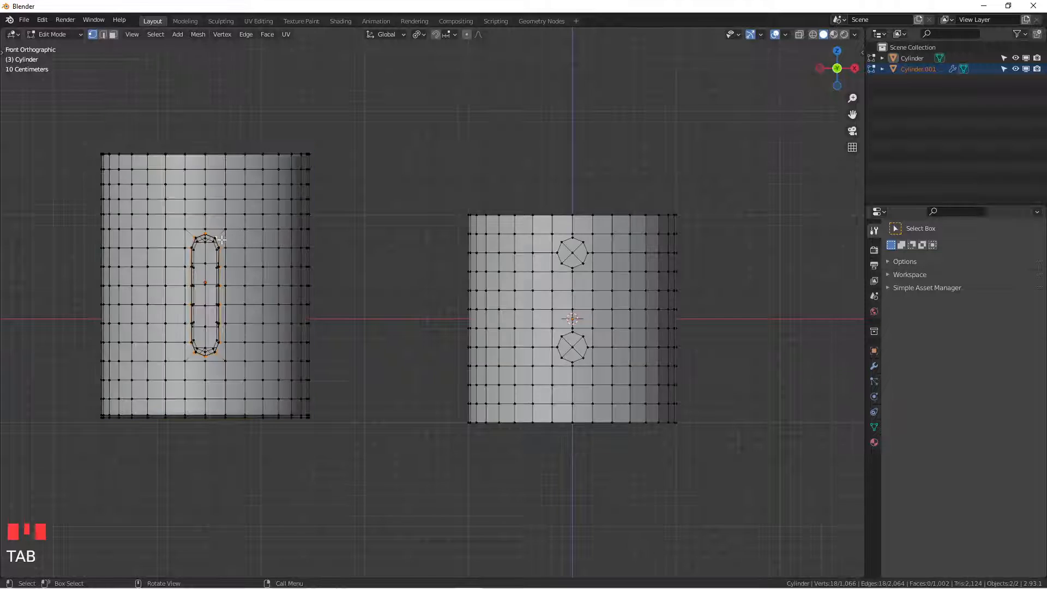
{"action": "scroll", "coordinate": [220, 233], "scroll_direction": "up", "scroll_amount": 3}
{"action": "key", "text": "Tab"}
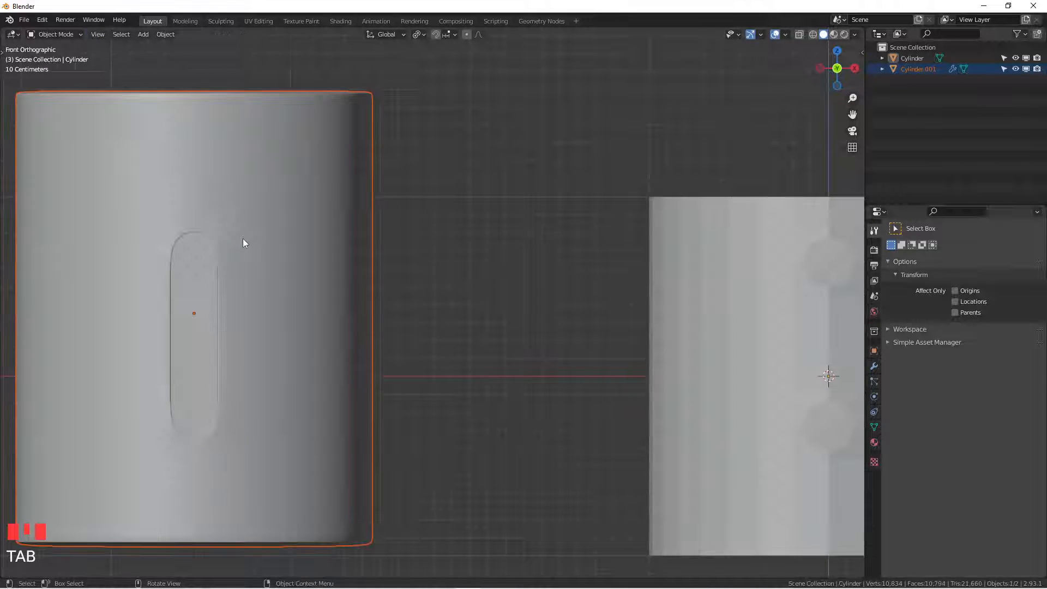
{"action": "scroll", "coordinate": [244, 243], "scroll_direction": "down", "scroll_amount": 3}
{"action": "scroll", "coordinate": [562, 270], "scroll_direction": "up", "scroll_amount": 3}
{"action": "left_click", "coordinate": [561, 267]}
{"action": "key", "text": "Tab"}
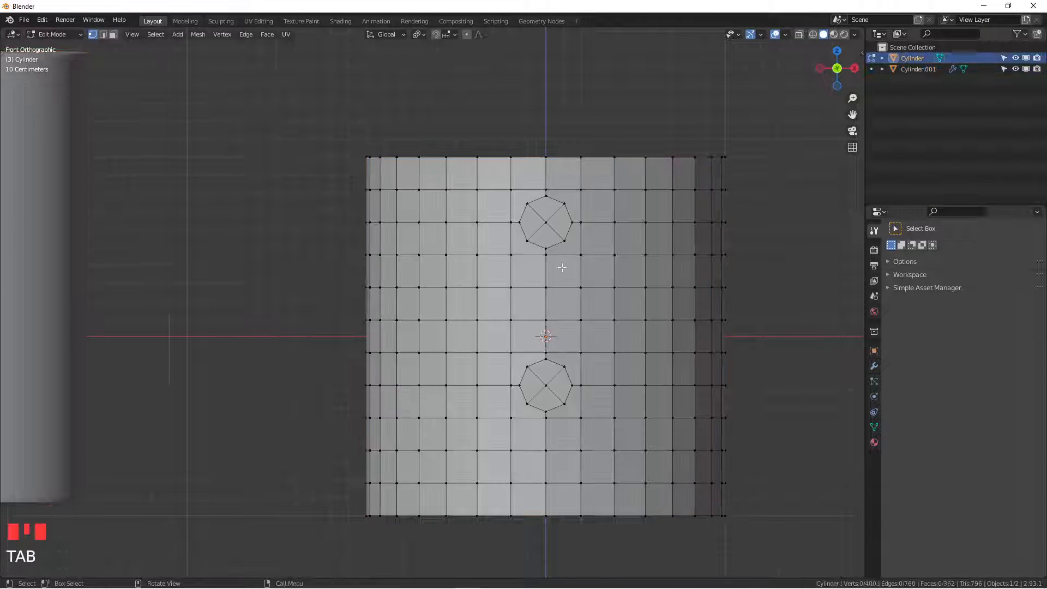
Connect the upper circle's upper-left and upper-right vertices to the adjacent grid corners with diagonal edges.
{"action": "scroll", "coordinate": [562, 268], "scroll_direction": "up", "scroll_amount": 3}
{"action": "middle_click_drag", "start_coordinate": [562, 268], "coordinate": [511, 288], "text": "shift"}
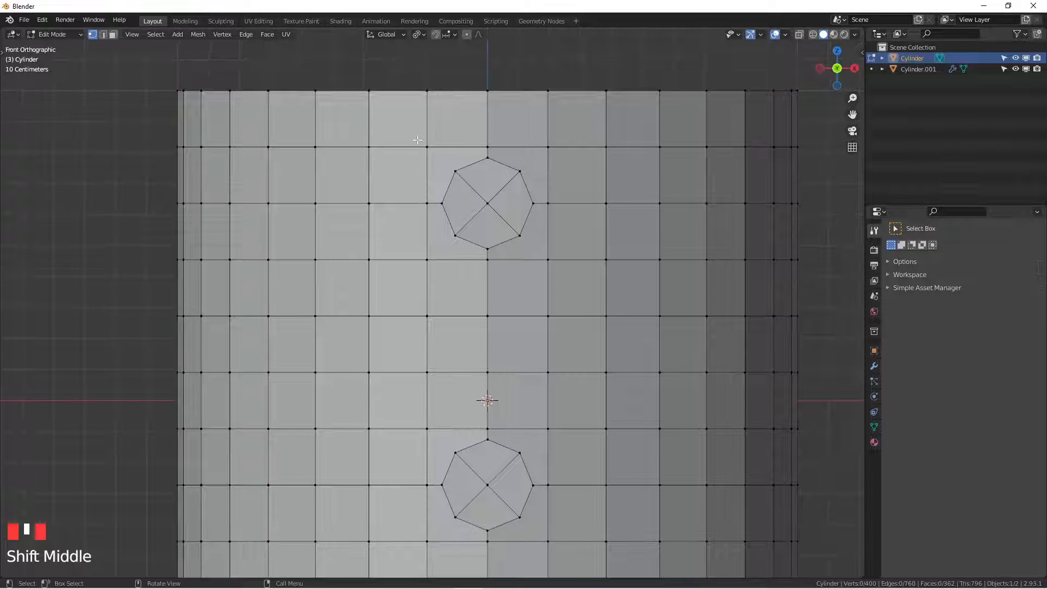
{"action": "left_click_drag", "start_coordinate": [385, 118], "coordinate": [472, 175]}
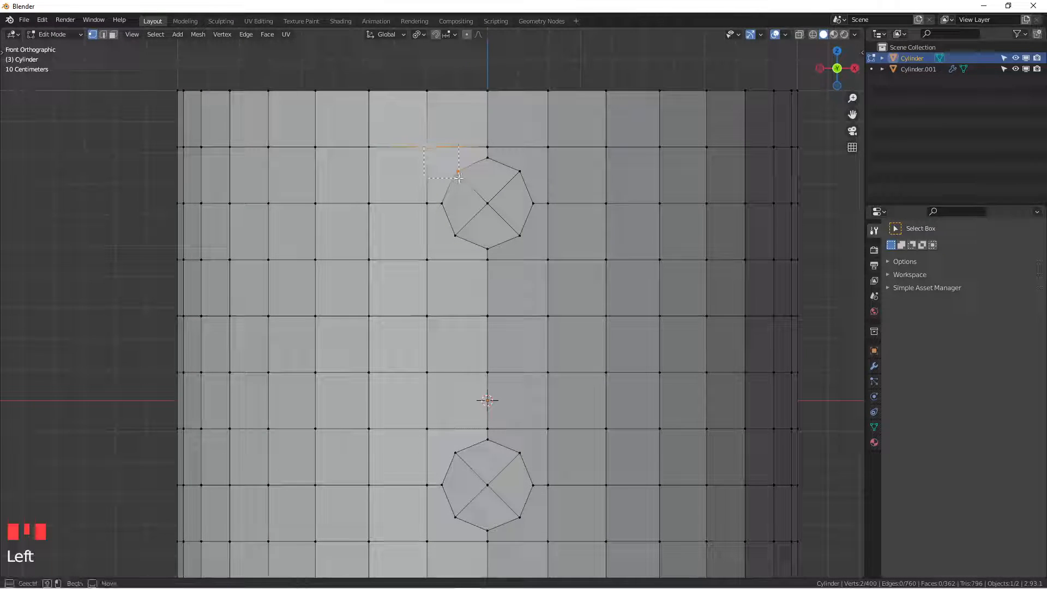
{"action": "key", "text": "j"}
{"action": "left_click_drag", "start_coordinate": [504, 127], "coordinate": [568, 184]}
{"action": "key", "text": "j"}
Connect the lower circle's lower-left and lower-right vertices to the adjacent grid corners with diagonal edges.
{"action": "middle_click_drag", "start_coordinate": [424, 523], "coordinate": [421, 460], "text": "shift"}
{"action": "left_click_drag", "start_coordinate": [409, 442], "coordinate": [461, 493]}
{"action": "key", "text": "j"}
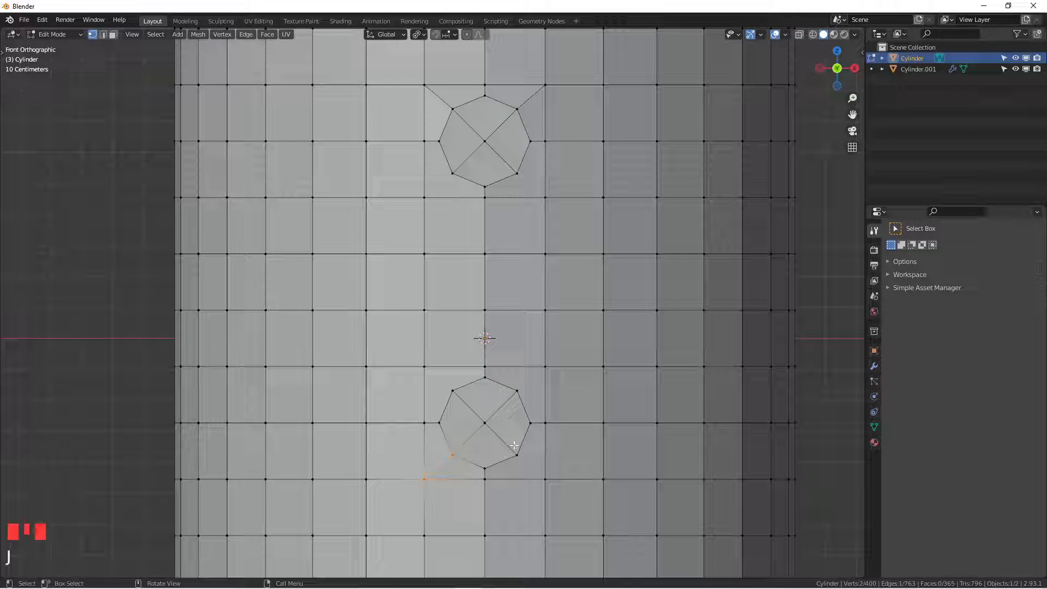
{"action": "left_click_drag", "start_coordinate": [514, 446], "coordinate": [552, 485]}
{"action": "key", "text": "j"}
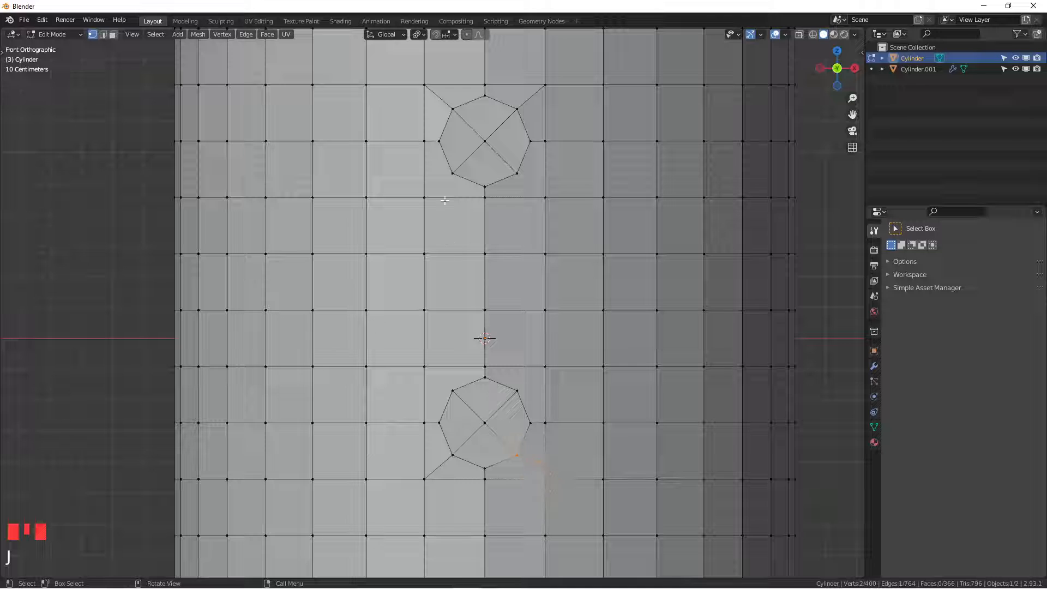
Connect the leftmost vertices of the two circles with a straight vertical edge path, and connect their rightmost vertices the same way.
{"action": "left_click", "coordinate": [439, 141]}
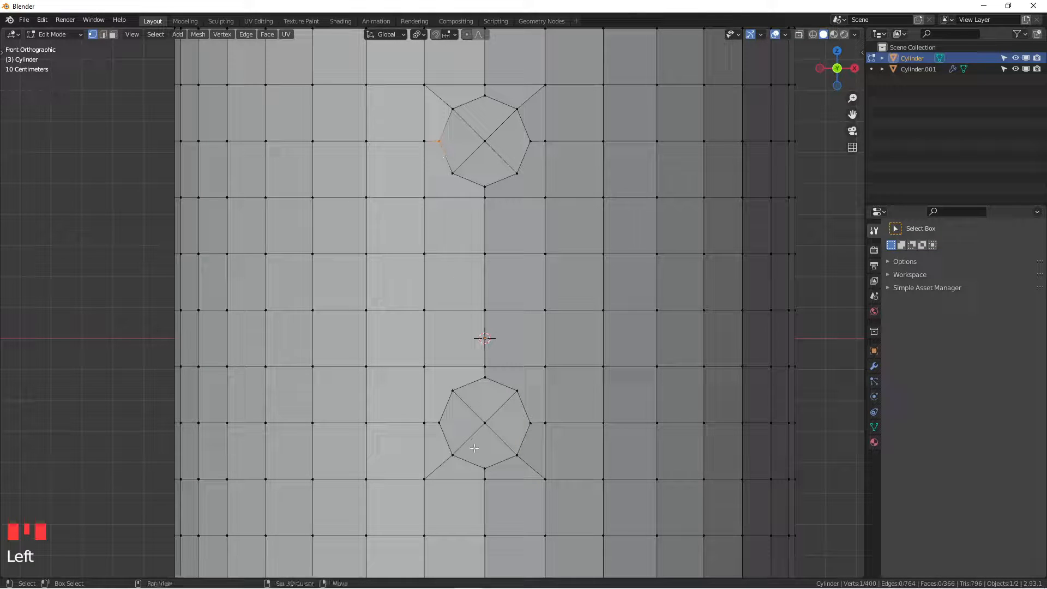
{"action": "left_click", "coordinate": [442, 420], "text": "shift"}
{"action": "key", "text": "j"}
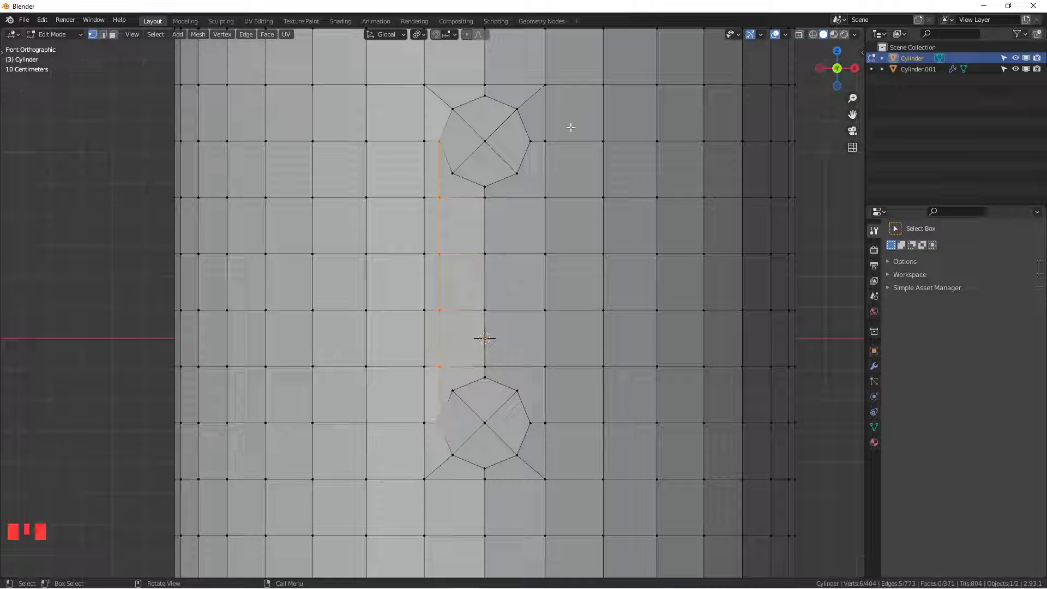
{"action": "left_click_drag", "start_coordinate": [528, 139], "coordinate": [533, 433]}
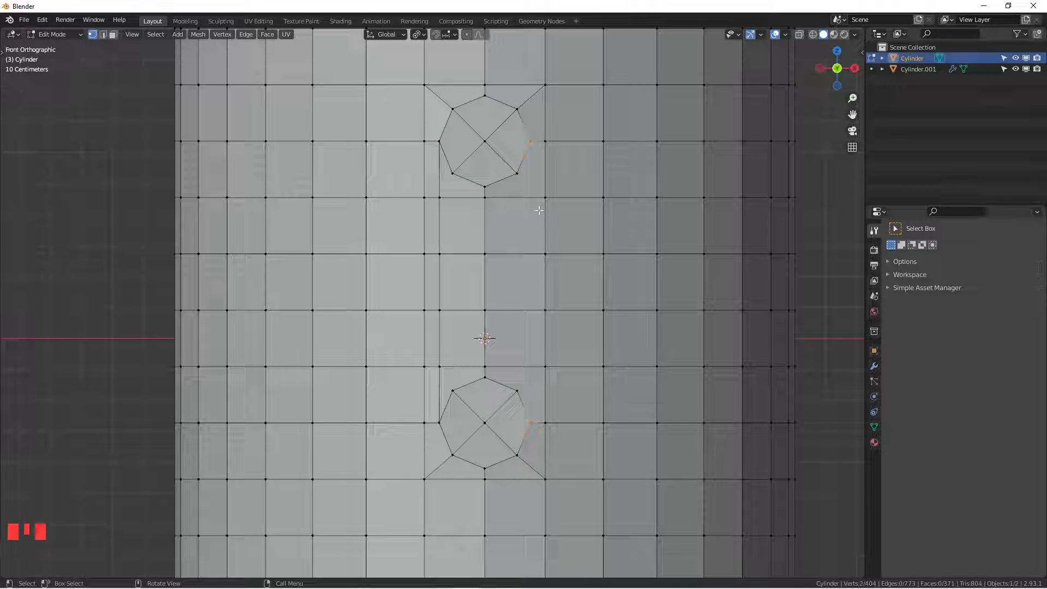
{"action": "key", "text": "j"}
{"action": "key", "text": "ctrl+z"}
{"action": "left_click", "coordinate": [502, 214]}
Select the upper circle's leftmost, centre and rightmost vertices and fill between them with New Edge/Face from Vertices.
{"action": "scroll", "coordinate": [501, 210], "scroll_direction": "down", "scroll_amount": 1}
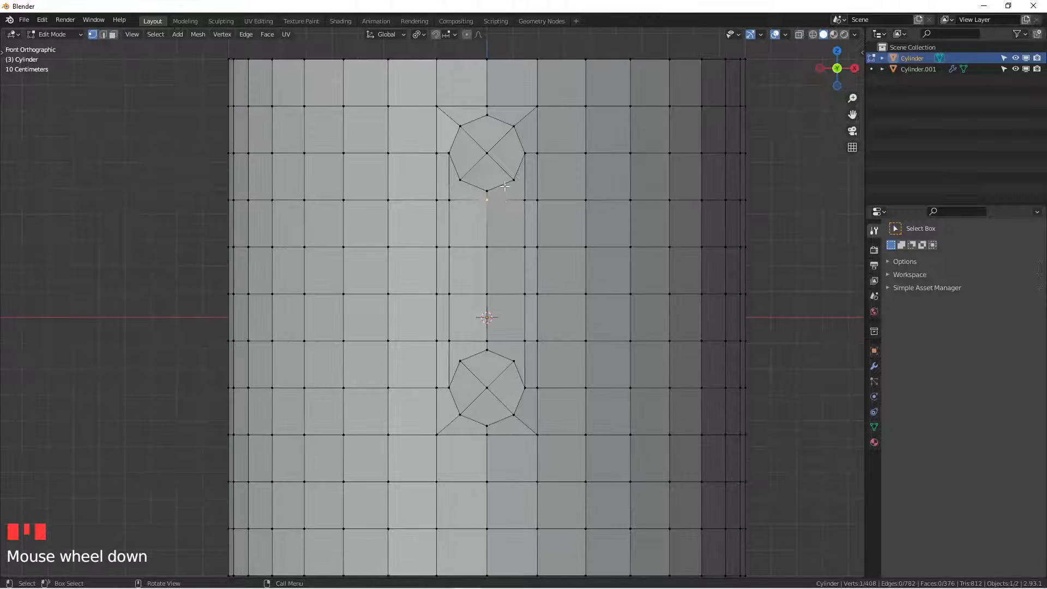
{"action": "scroll", "coordinate": [472, 142], "scroll_direction": "up", "scroll_amount": 1}
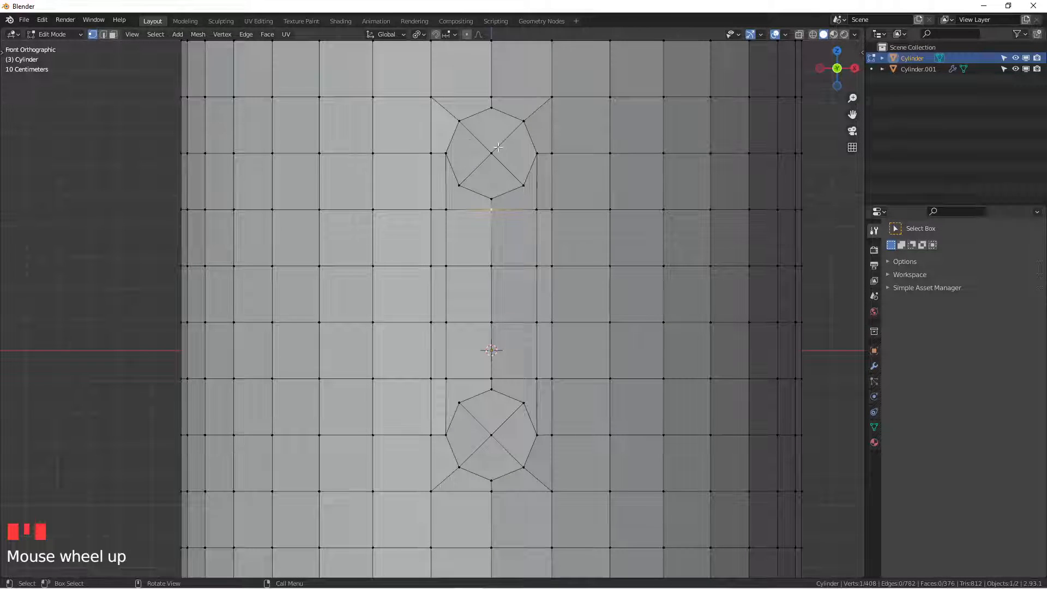
{"action": "scroll", "coordinate": [496, 150], "scroll_direction": "up", "scroll_amount": 1}
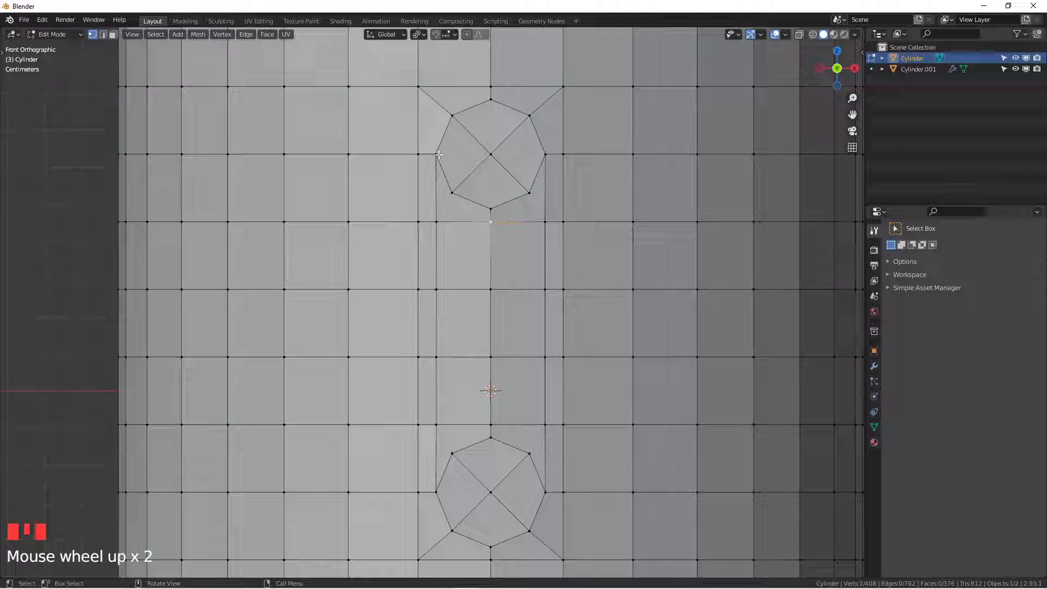
{"action": "left_click", "coordinate": [436, 154]}
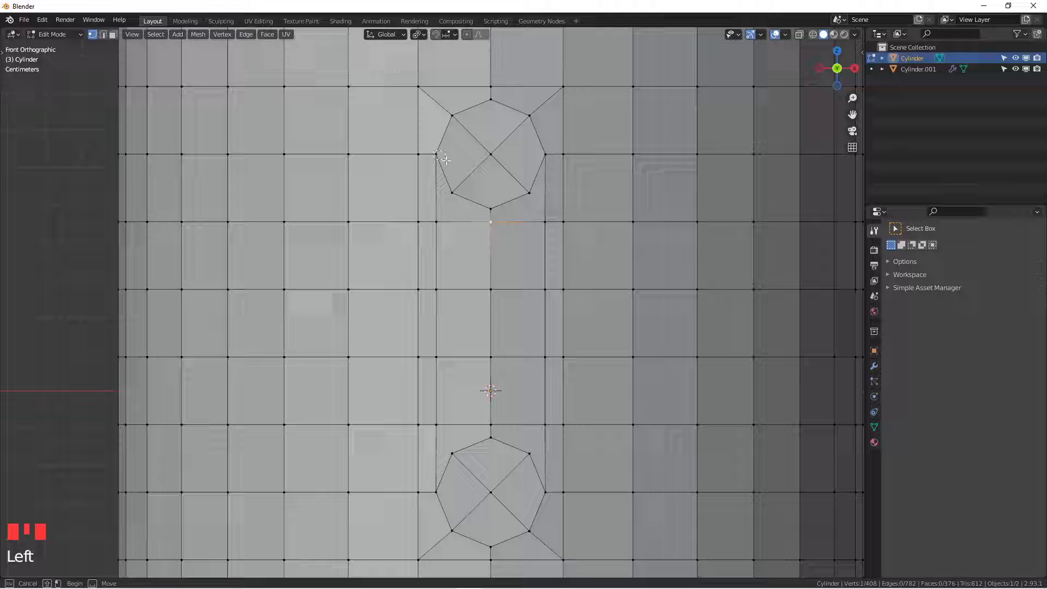
{"action": "left_click", "coordinate": [482, 153]}
{"action": "left_click", "coordinate": [429, 150], "text": "shift"}
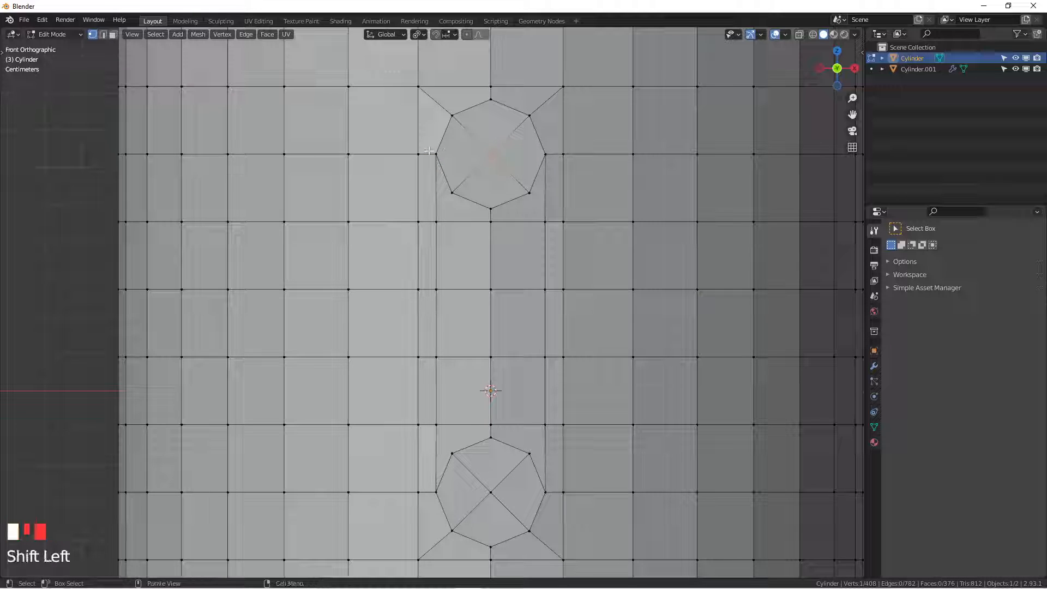
{"action": "left_click_drag", "start_coordinate": [432, 151], "coordinate": [554, 157]}
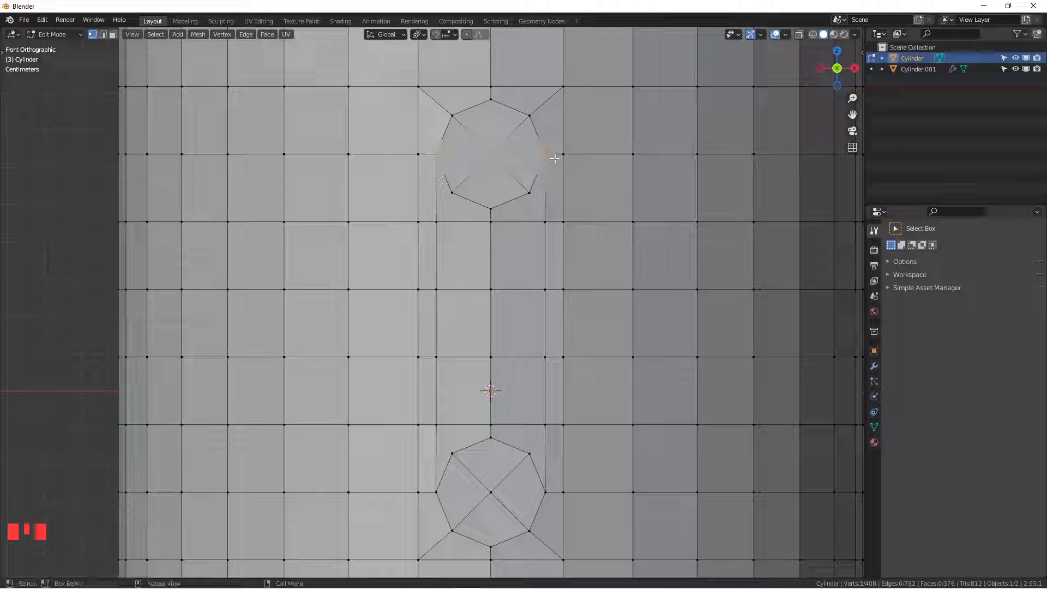
{"action": "scroll", "coordinate": [531, 160], "scroll_direction": "up", "scroll_amount": 1}
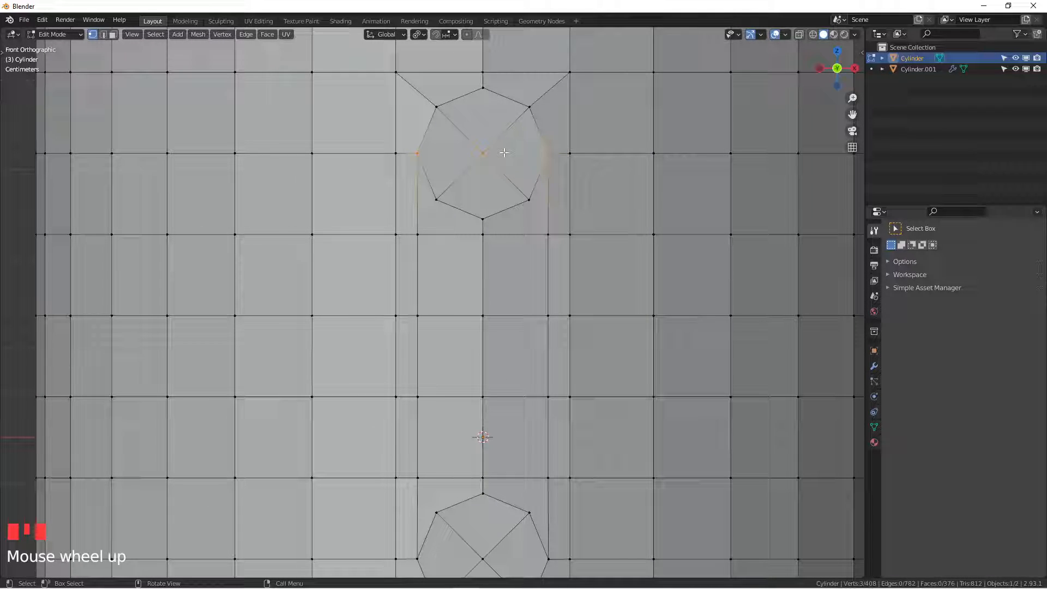
{"action": "key", "text": "f"}
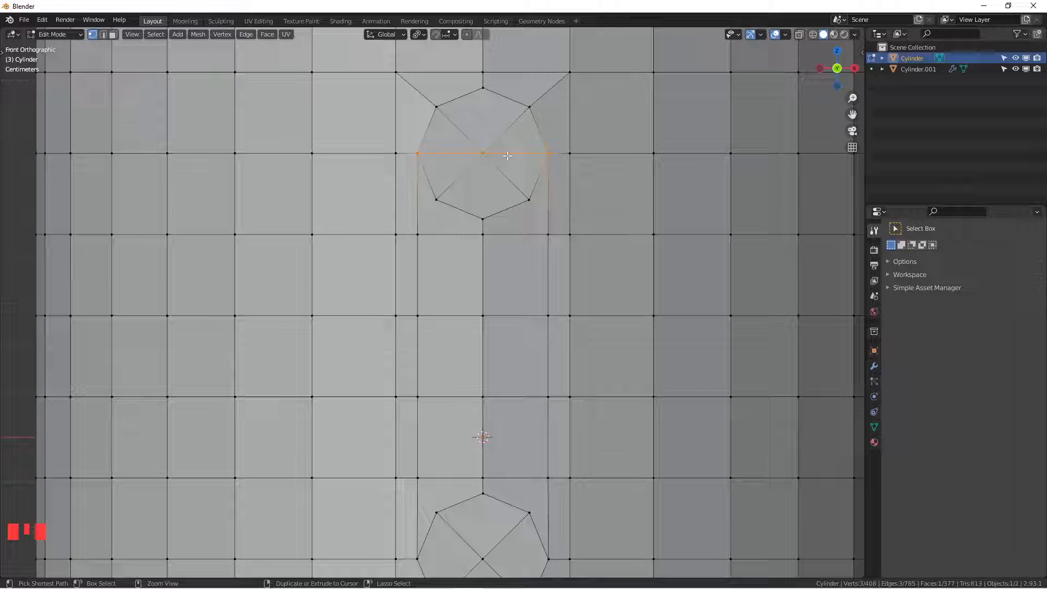
Undo the last fill and connect the upper circle's leftmost, centre and rightmost vertices with a horizontal edge path.
{"action": "key", "text": "ctrl+z"}
{"action": "key", "text": "j"}
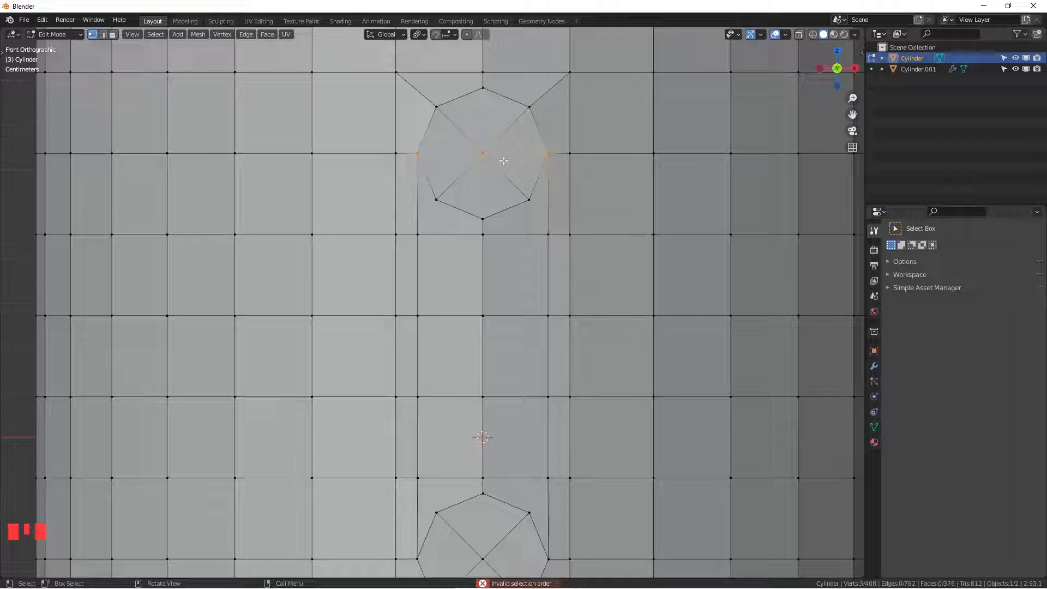
{"action": "left_click", "coordinate": [482, 153]}
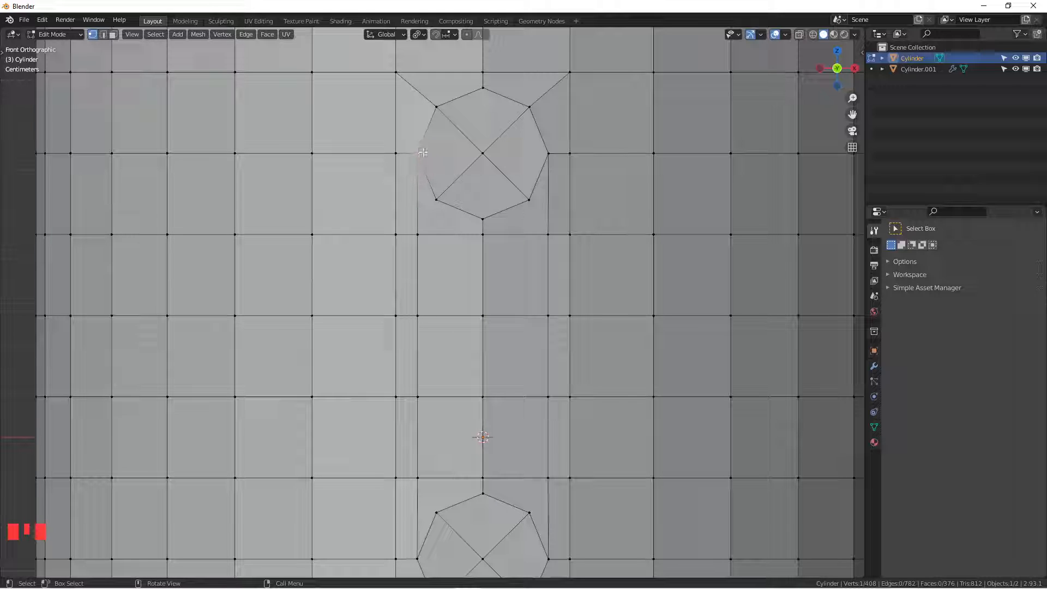
{"action": "left_click", "coordinate": [491, 152], "text": "shift"}
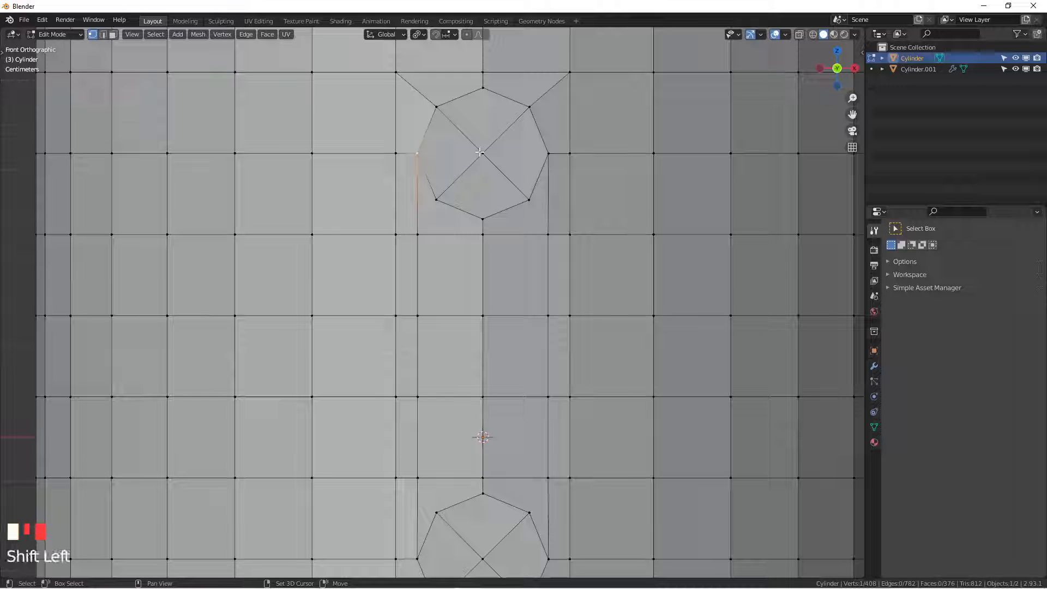
{"action": "left_click", "coordinate": [548, 153], "text": "shift"}
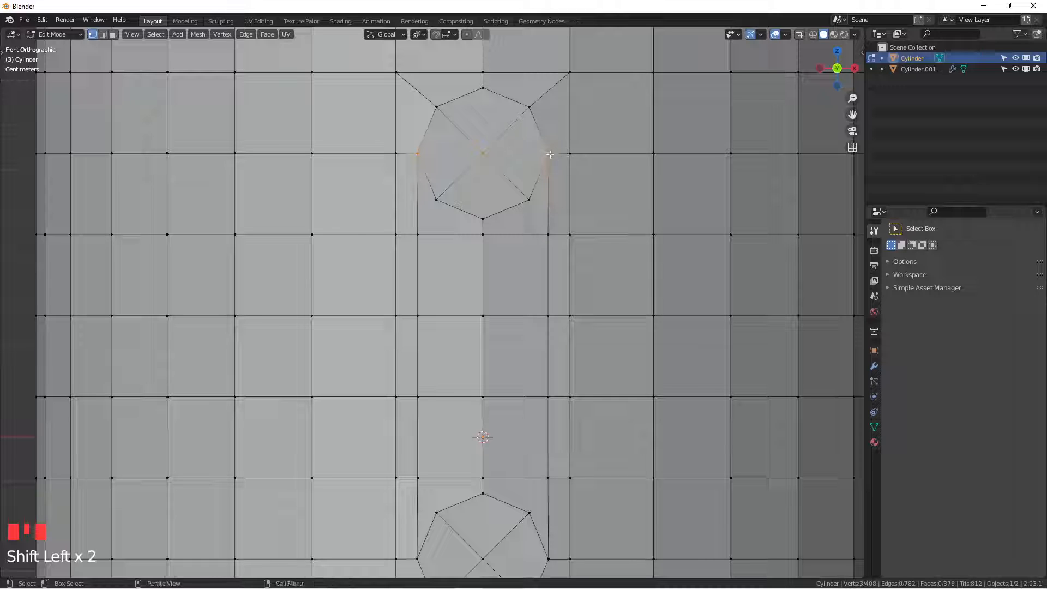
{"action": "key", "text": "j"}
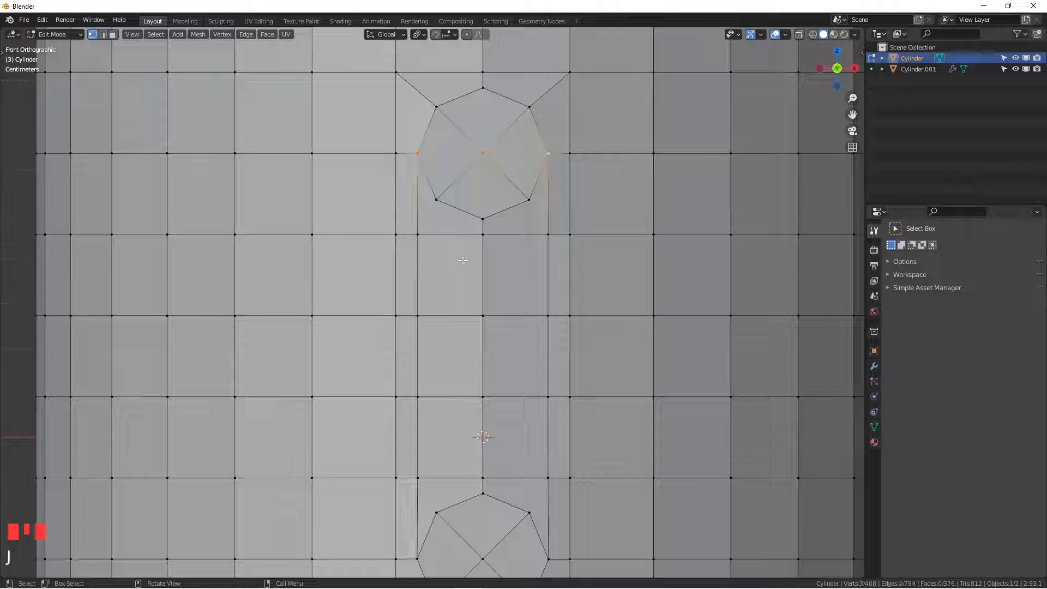
Connect the upper circle's topmost, centre and bottommost vertices with a vertical edge path.
{"action": "scroll", "coordinate": [504, 187], "scroll_direction": "down", "scroll_amount": 2}
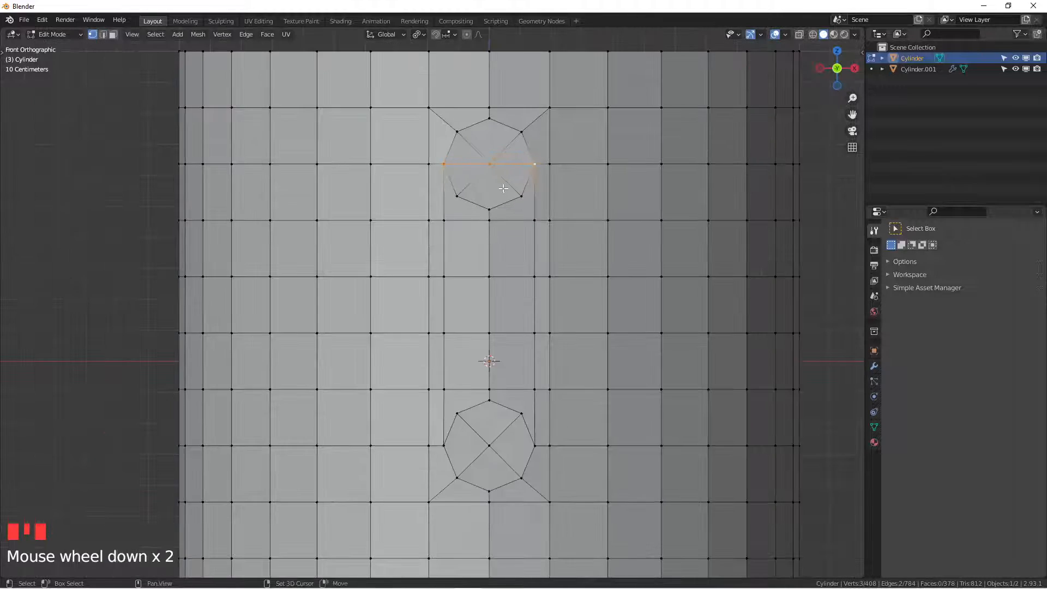
{"action": "middle_click_drag", "start_coordinate": [491, 206], "coordinate": [482, 166], "text": "shift"}
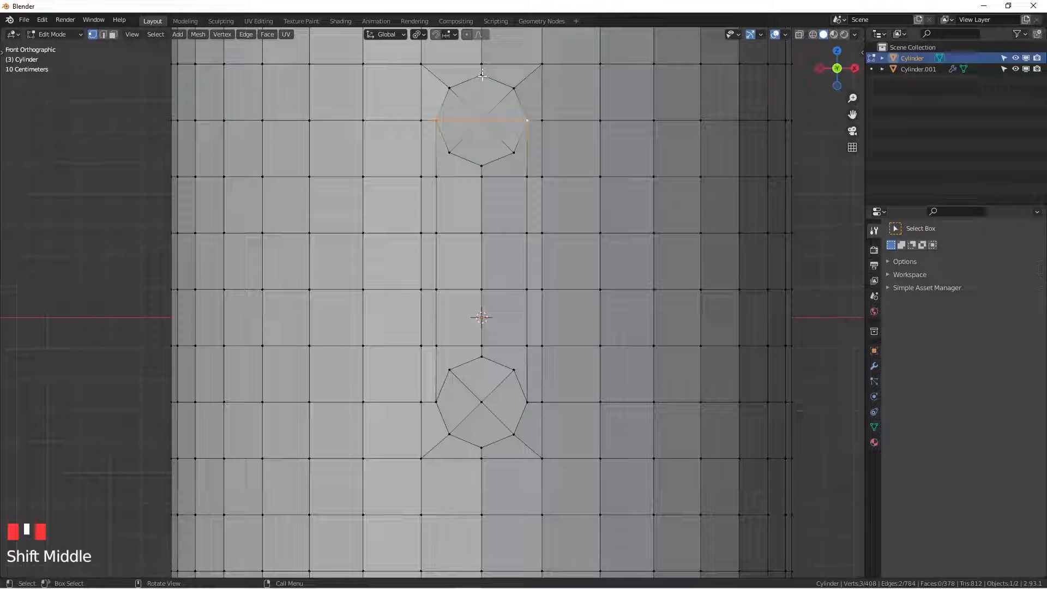
{"action": "scroll", "coordinate": [482, 74], "scroll_direction": "up", "scroll_amount": 4}
{"action": "middle_click_drag", "start_coordinate": [478, 91], "coordinate": [478, 162], "text": "shift"}
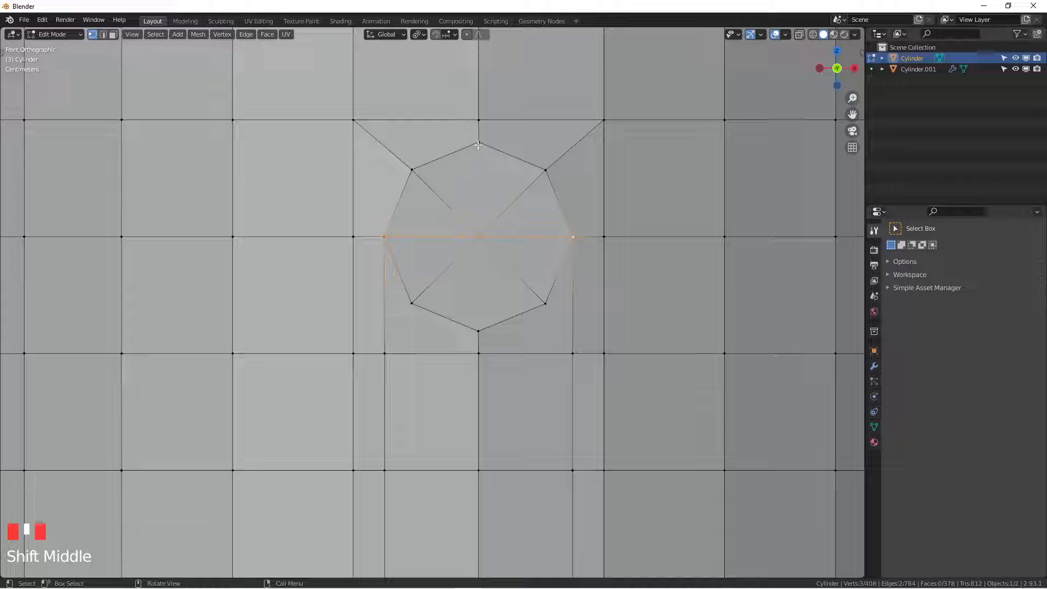
{"action": "left_click", "coordinate": [478, 223]}
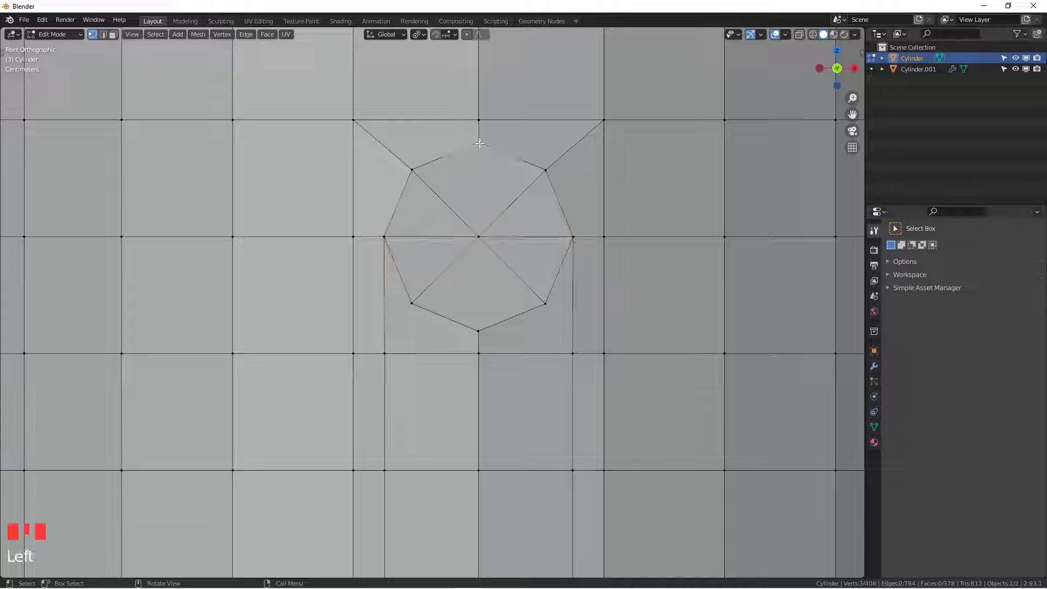
{"action": "left_click", "coordinate": [479, 236], "text": "shift"}
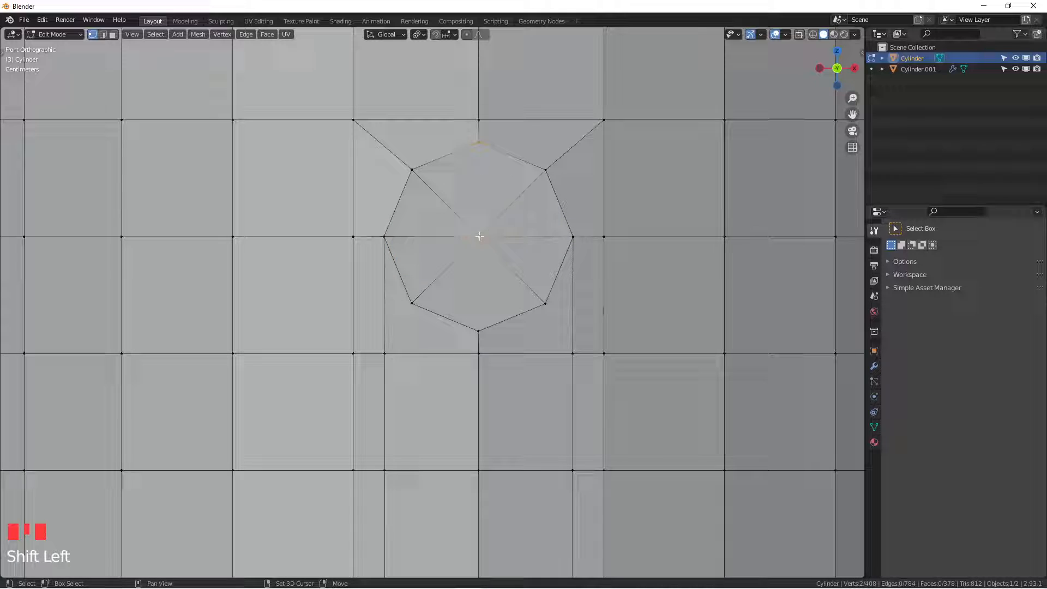
{"action": "left_click", "coordinate": [480, 326], "text": "shift"}
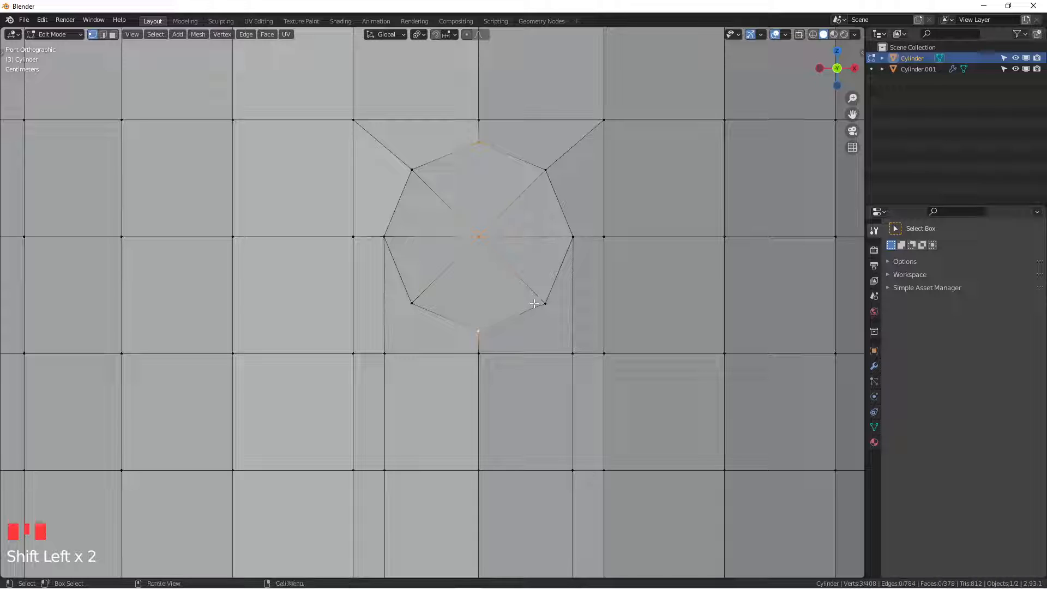
{"action": "key", "text": "j"}
Connect the lower circle's leftmost, centre and rightmost vertices with a horizontal edge path.
{"action": "scroll", "coordinate": [534, 304], "scroll_direction": "down", "scroll_amount": 1}
{"action": "scroll", "coordinate": [482, 360], "scroll_direction": "down", "scroll_amount": 2, "text": "shift"}
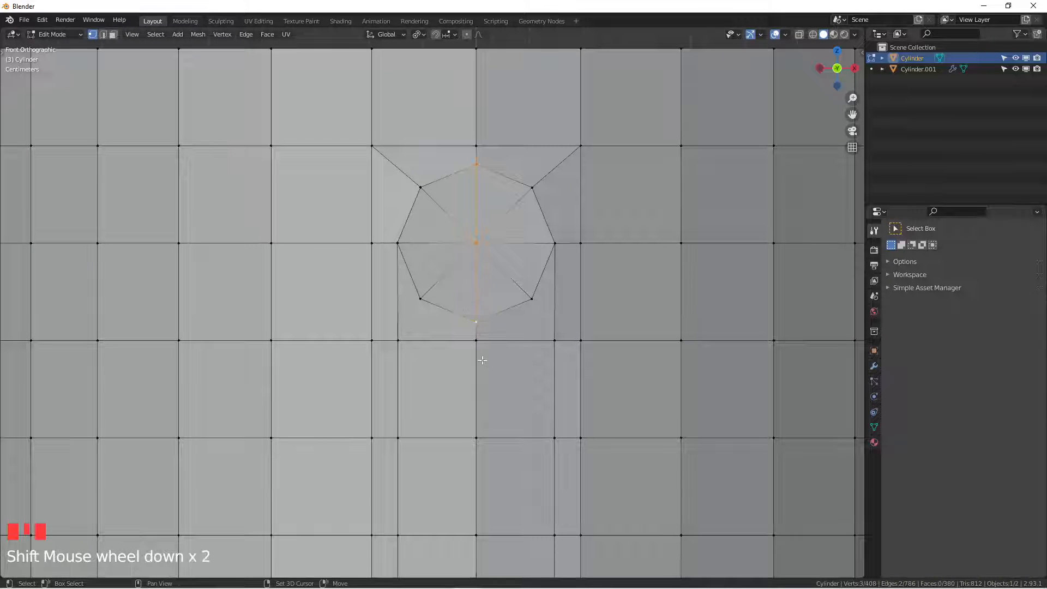
{"action": "middle_click_drag", "start_coordinate": [482, 360], "coordinate": [428, 281], "text": "shift"}
{"action": "scroll", "coordinate": [392, 354], "scroll_direction": "up", "scroll_amount": 2}
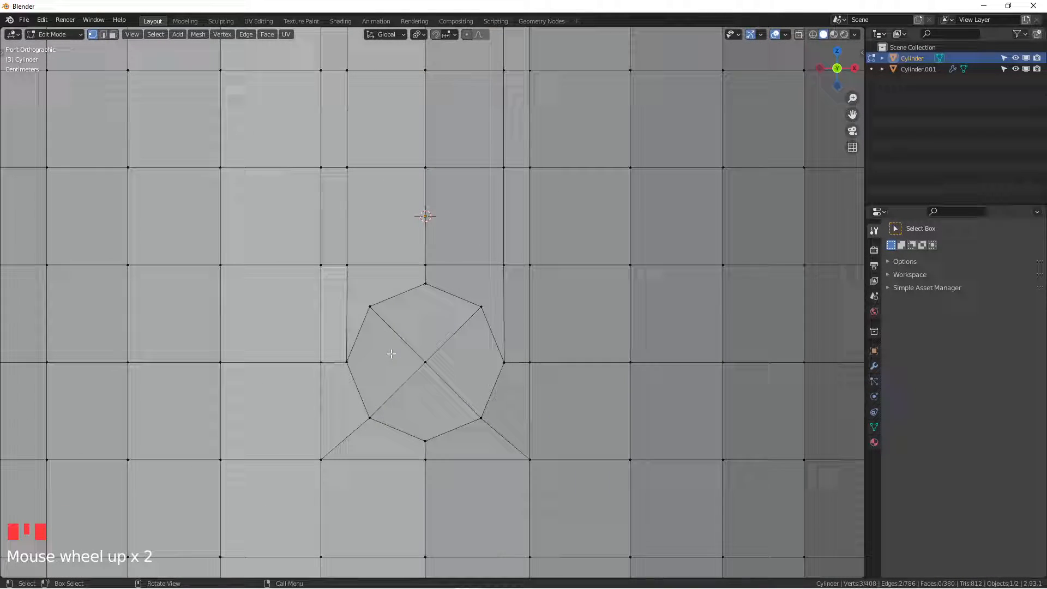
{"action": "left_click", "coordinate": [344, 361]}
{"action": "left_click", "coordinate": [425, 361], "text": "shift"}
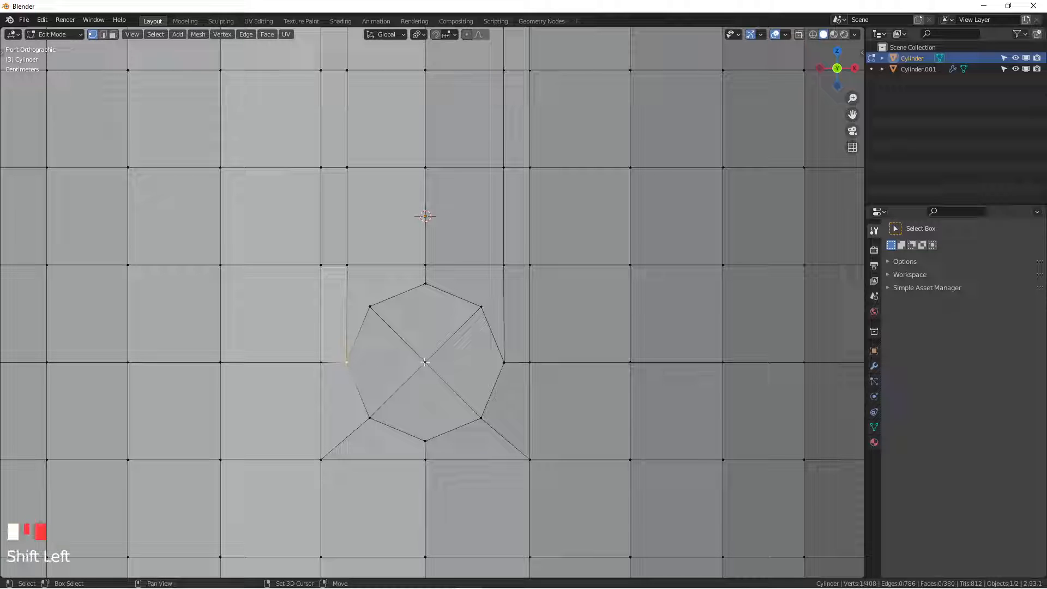
{"action": "left_click", "coordinate": [503, 362], "text": "shift"}
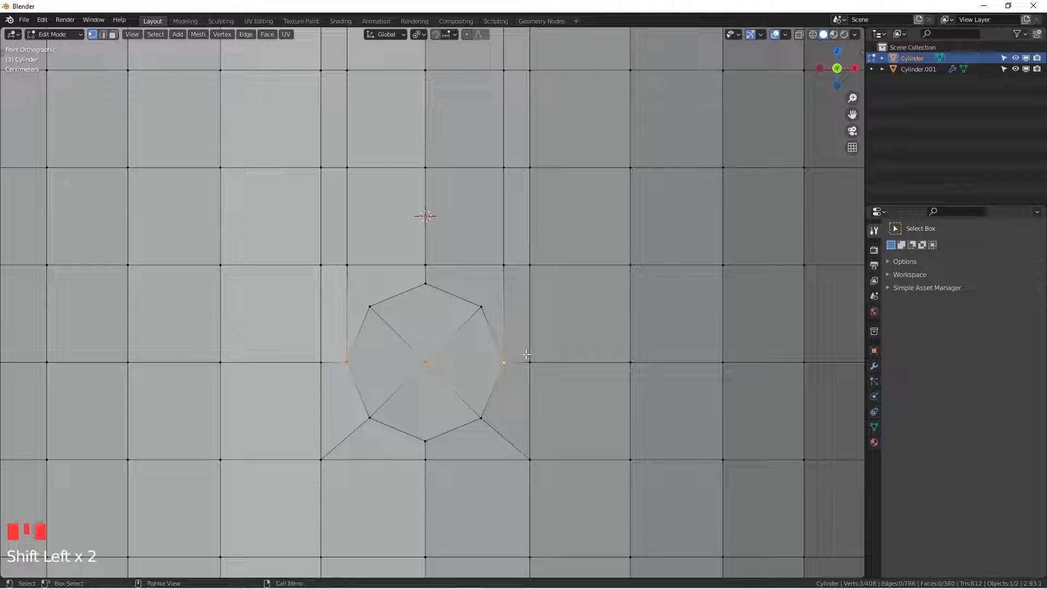
{"action": "key", "text": "j"}
Connect the lower circle's topmost, centre and bottommost vertices with a vertical edge path.
{"action": "left_click", "coordinate": [426, 284]}
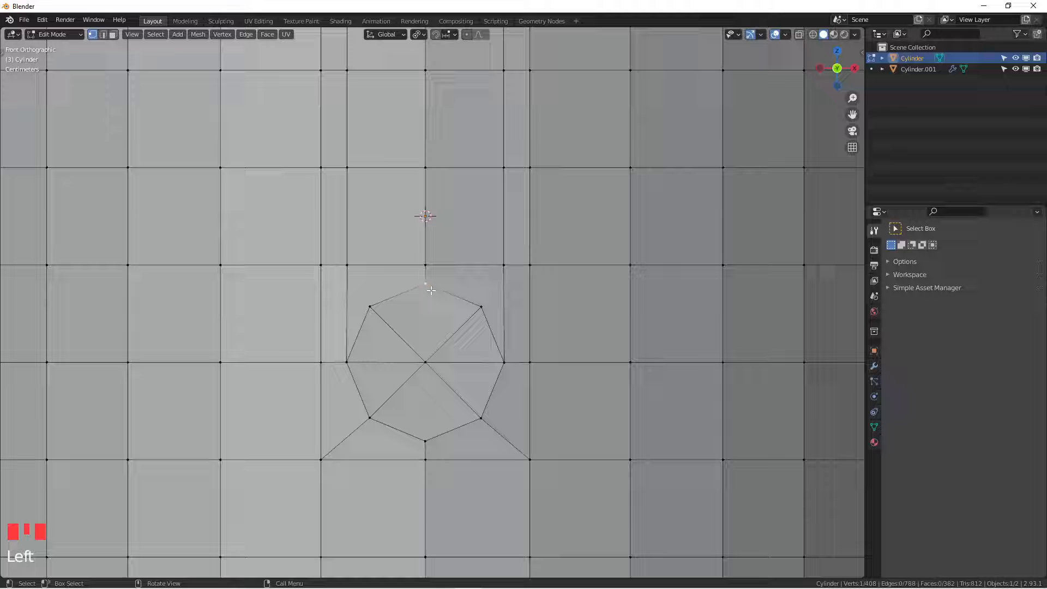
{"action": "left_click", "coordinate": [425, 362], "text": "shift"}
{"action": "left_click", "coordinate": [425, 439], "text": "shift"}
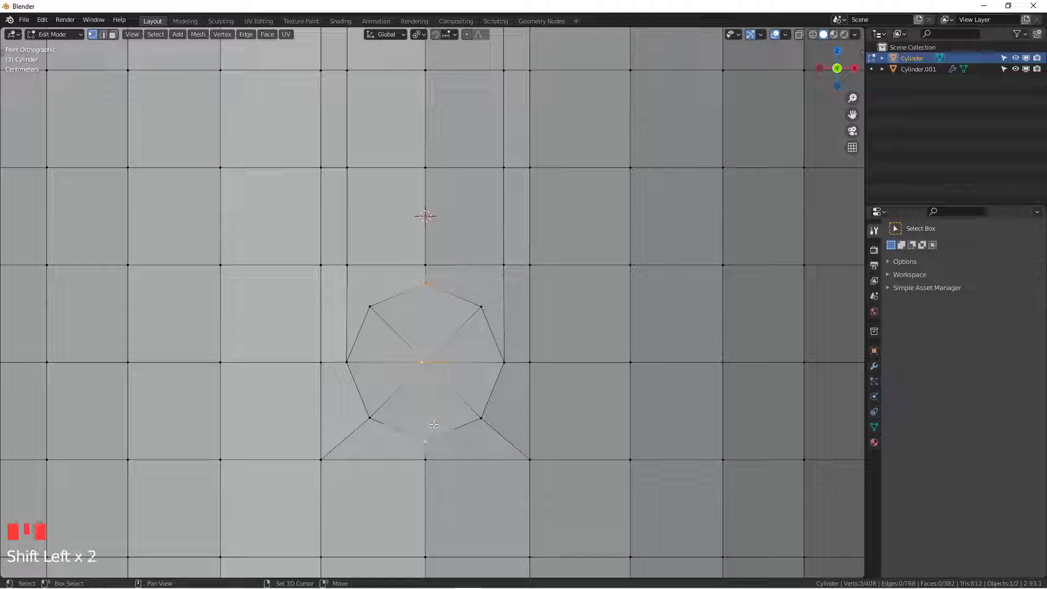
{"action": "key", "text": "j"}
Dissolve the arc and diagonal edges in the lower half of the upper circle, first on its left side, then its right.
{"action": "scroll", "coordinate": [435, 385], "scroll_direction": "down", "scroll_amount": 3}
{"action": "middle_click_drag", "start_coordinate": [414, 111], "coordinate": [416, 170], "text": "shift"}
{"action": "left_click", "coordinate": [424, 151]}
{"action": "scroll", "coordinate": [425, 150], "scroll_direction": "down", "scroll_amount": 2}
{"action": "scroll", "coordinate": [431, 199], "scroll_direction": "up", "scroll_amount": 1}
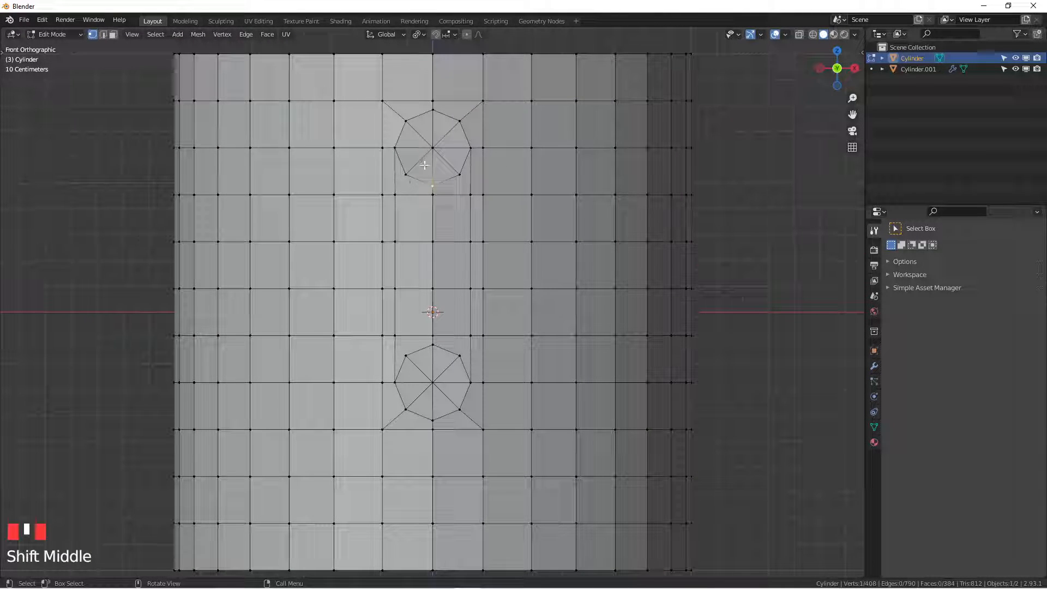
{"action": "scroll", "coordinate": [419, 170], "scroll_direction": "up", "scroll_amount": 1}
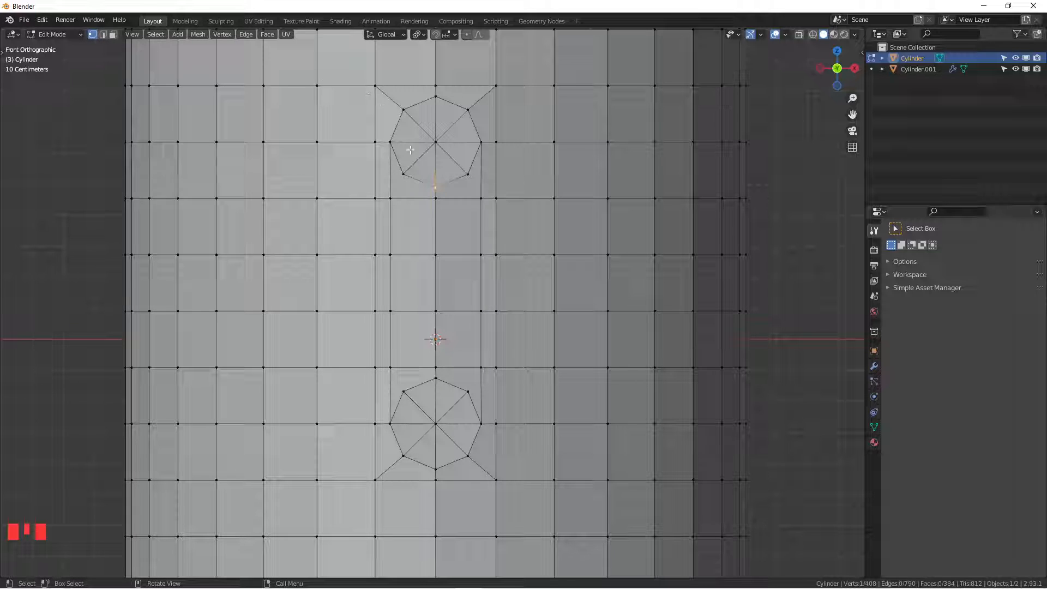
{"action": "key", "text": "2"}
{"action": "left_click", "coordinate": [397, 167]}
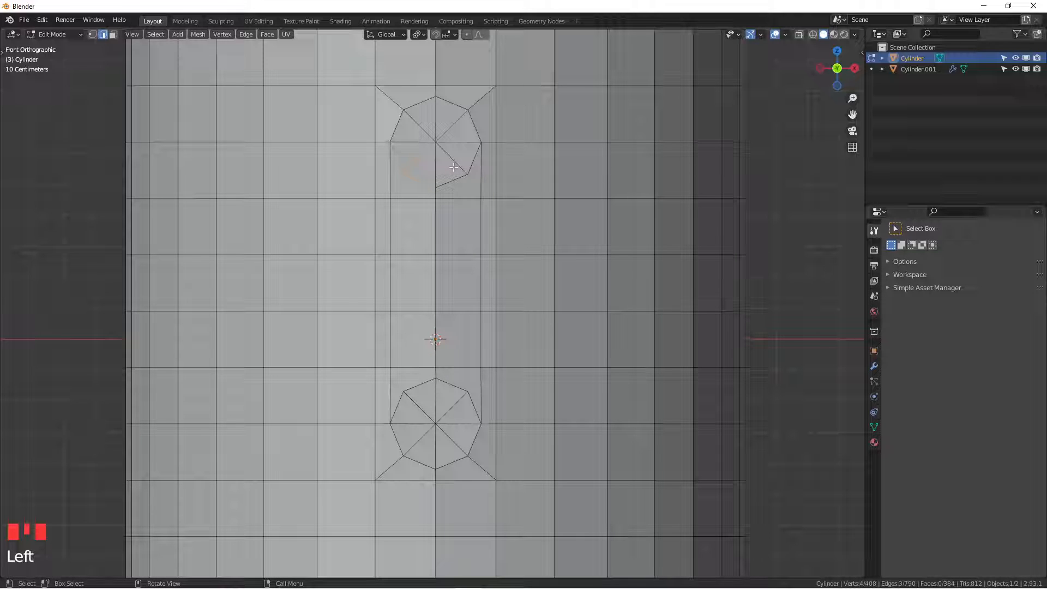
{"action": "key", "text": "x"}
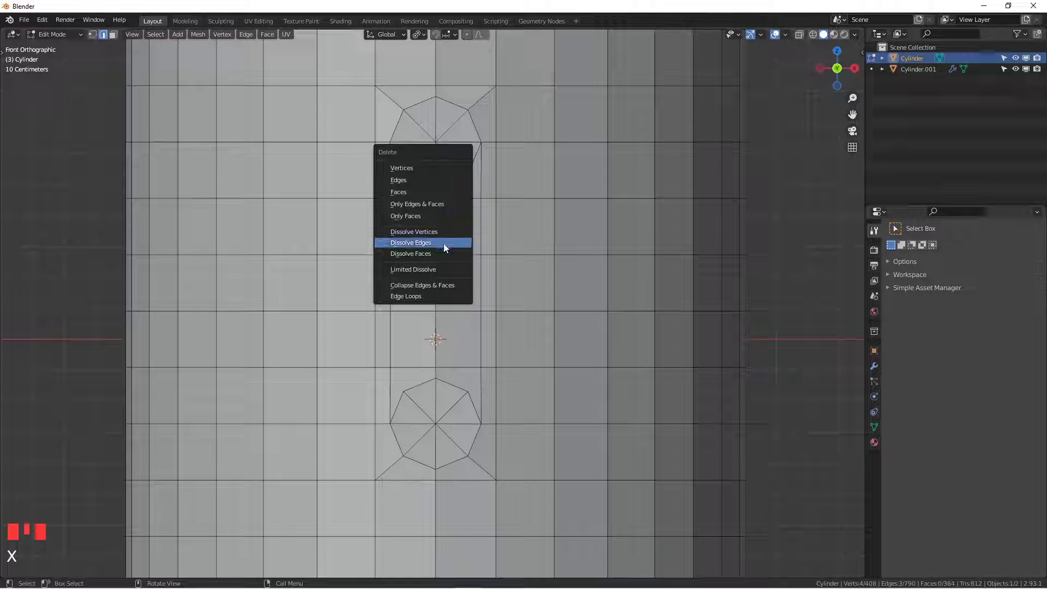
{"action": "left_click", "coordinate": [444, 243]}
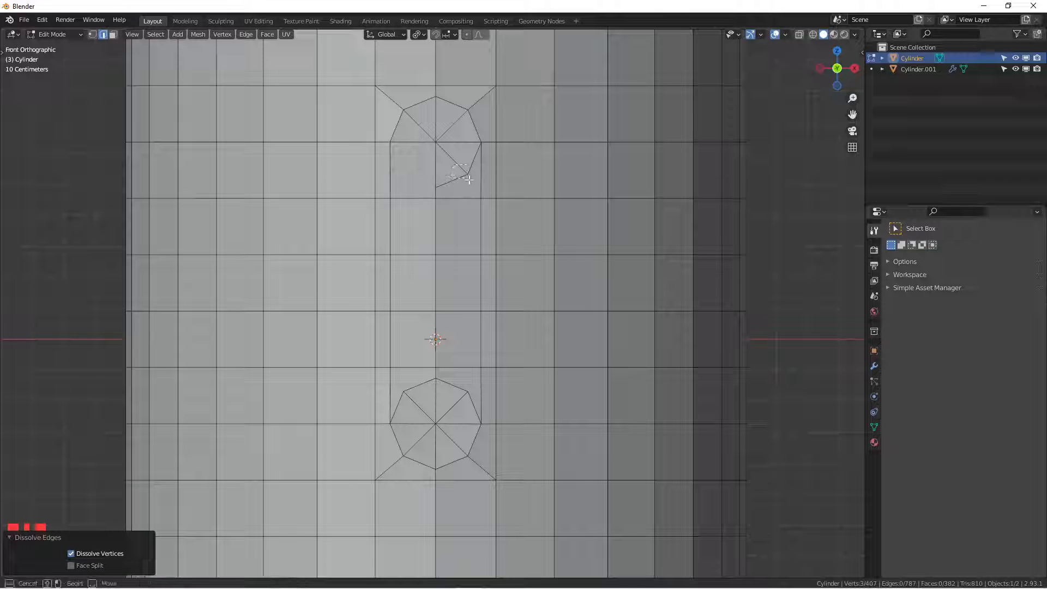
{"action": "left_click", "coordinate": [469, 179]}
{"action": "key", "text": "x"}
{"action": "left_click", "coordinate": [454, 186]}
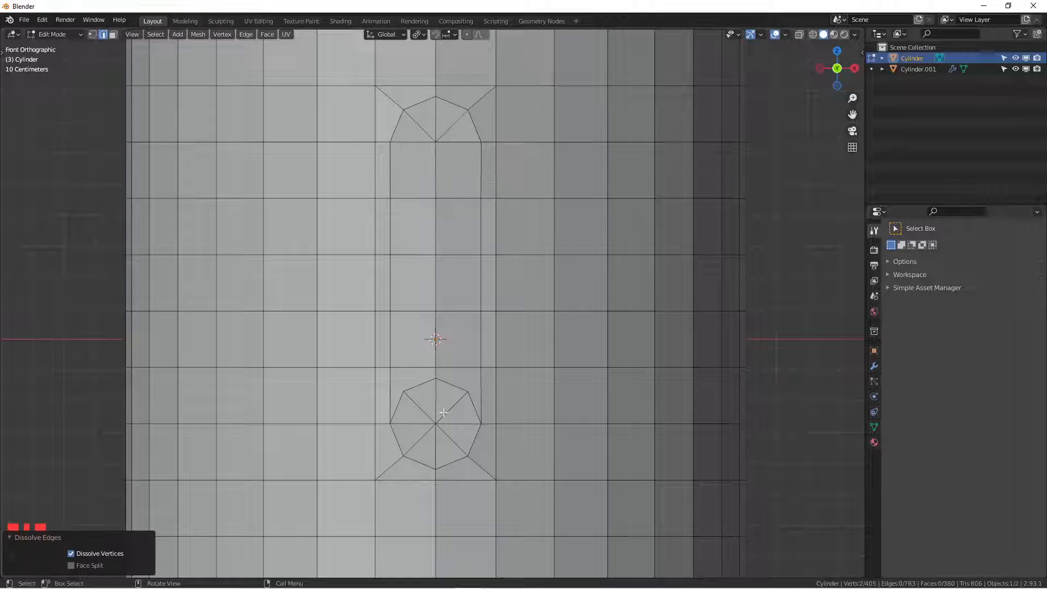
Dissolve the arc and diagonal edges in the upper half of the lower circle on both sides.
{"action": "left_click_drag", "start_coordinate": [402, 388], "coordinate": [470, 400]}
{"action": "key", "text": "x"}
{"action": "left_click", "coordinate": [421, 404]}
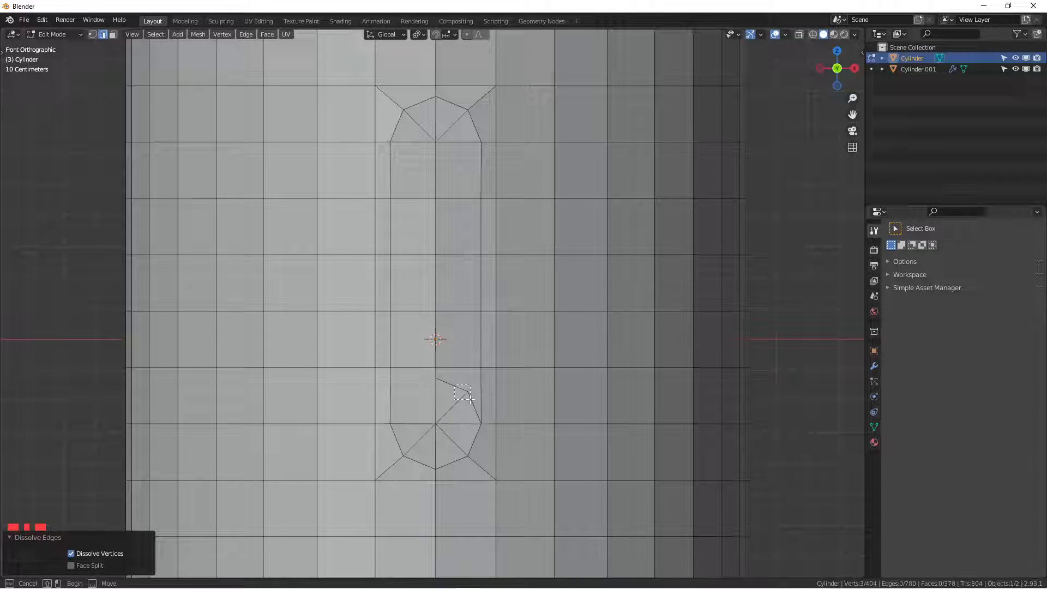
{"action": "key", "text": "x"}
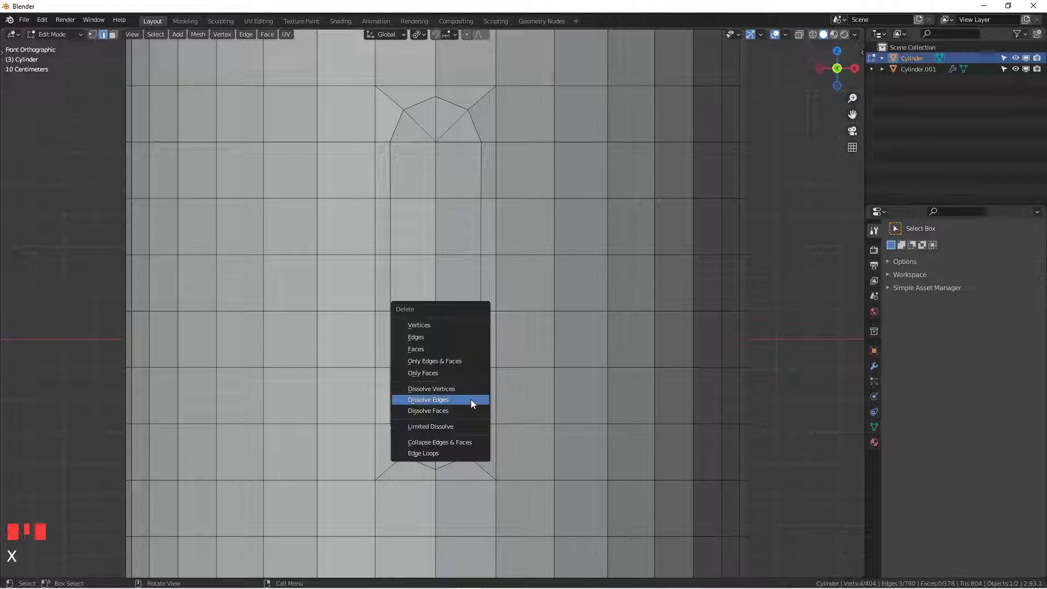
{"action": "left_click", "coordinate": [470, 400]}
Select all faces inside the slot outline and inset them by about 0.014 m.
{"action": "scroll", "coordinate": [408, 314], "scroll_direction": "down", "scroll_amount": 3}
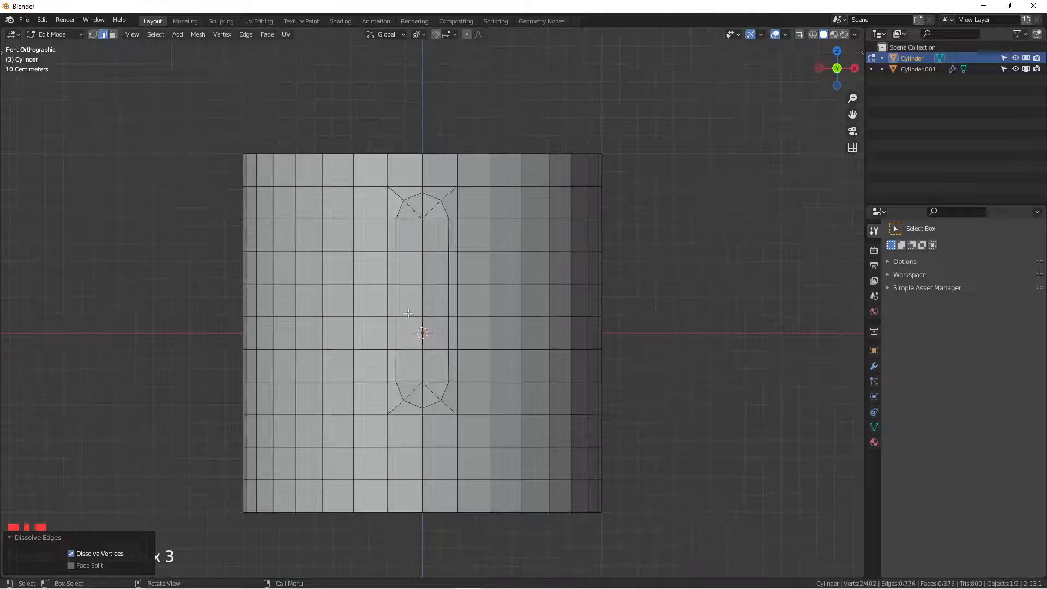
{"action": "scroll", "coordinate": [429, 263], "scroll_direction": "up", "scroll_amount": 2}
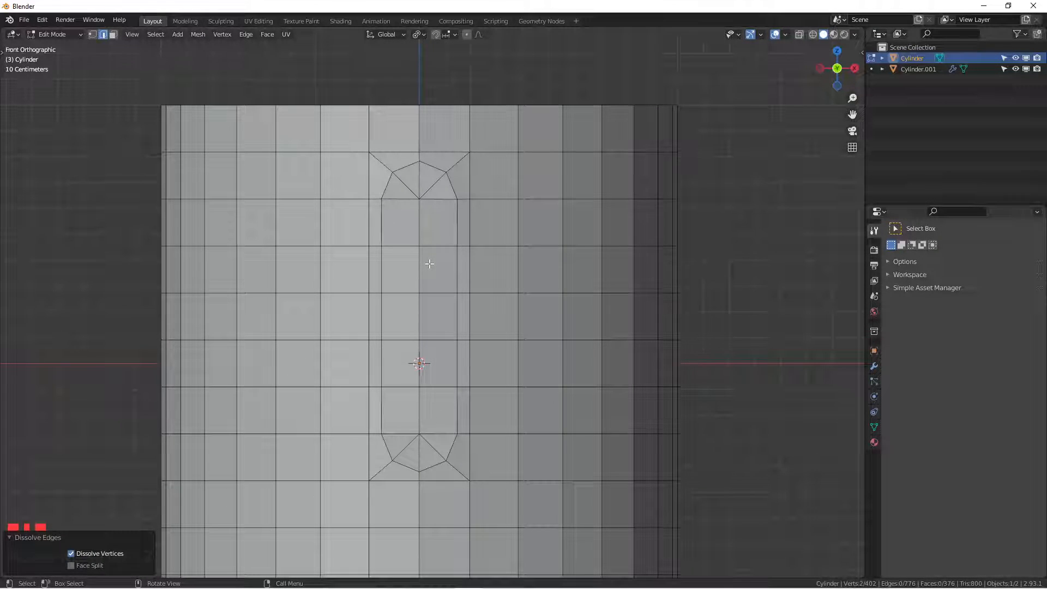
{"action": "key", "text": "Tab"}
{"action": "key", "text": "Tab"}
{"action": "scroll", "coordinate": [430, 264], "scroll_direction": "up", "scroll_amount": 1}
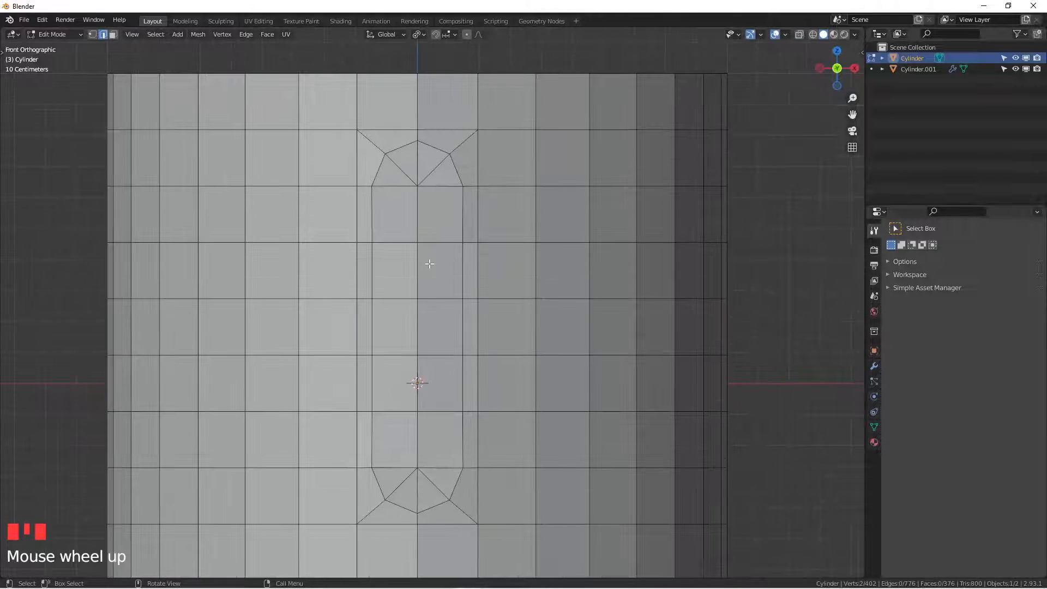
{"action": "scroll", "coordinate": [429, 264], "scroll_direction": "down", "scroll_amount": 2}
{"action": "middle_click_drag", "start_coordinate": [415, 203], "coordinate": [413, 182], "text": "shift"}
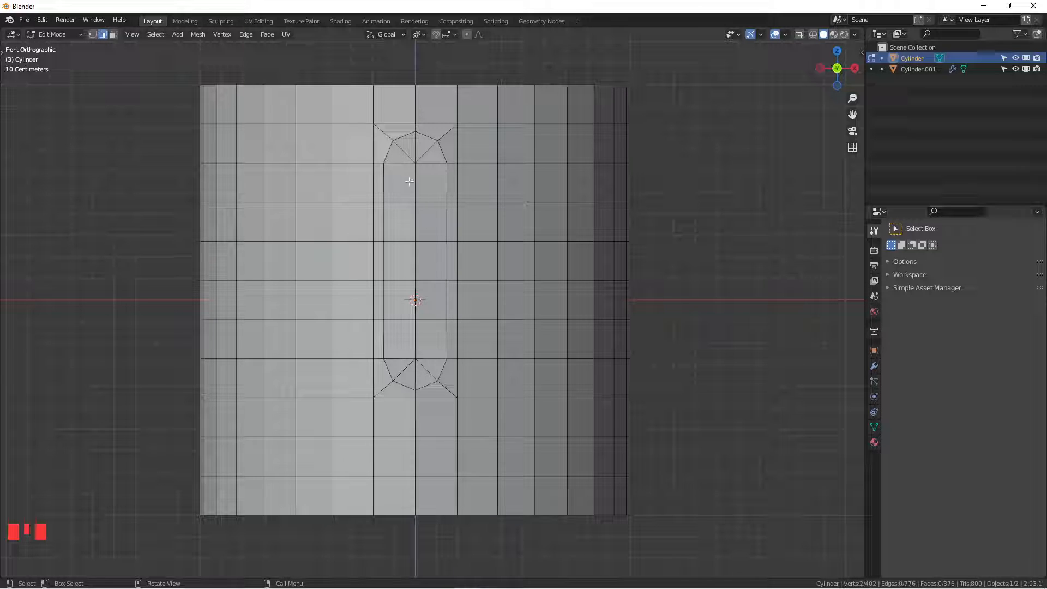
{"action": "key", "text": "3"}
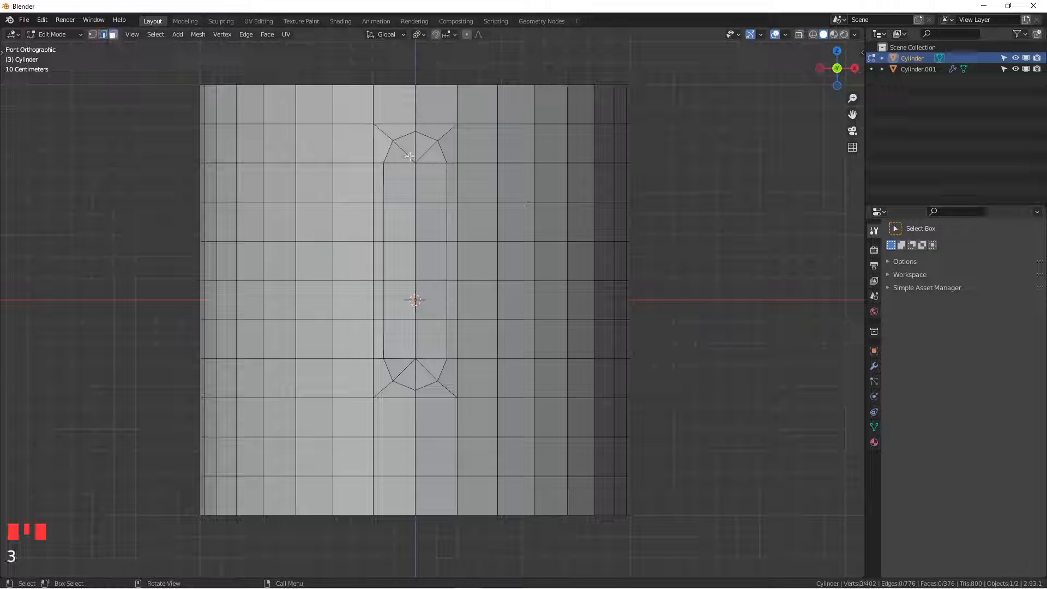
{"action": "left_click_drag", "start_coordinate": [406, 157], "coordinate": [433, 339]}
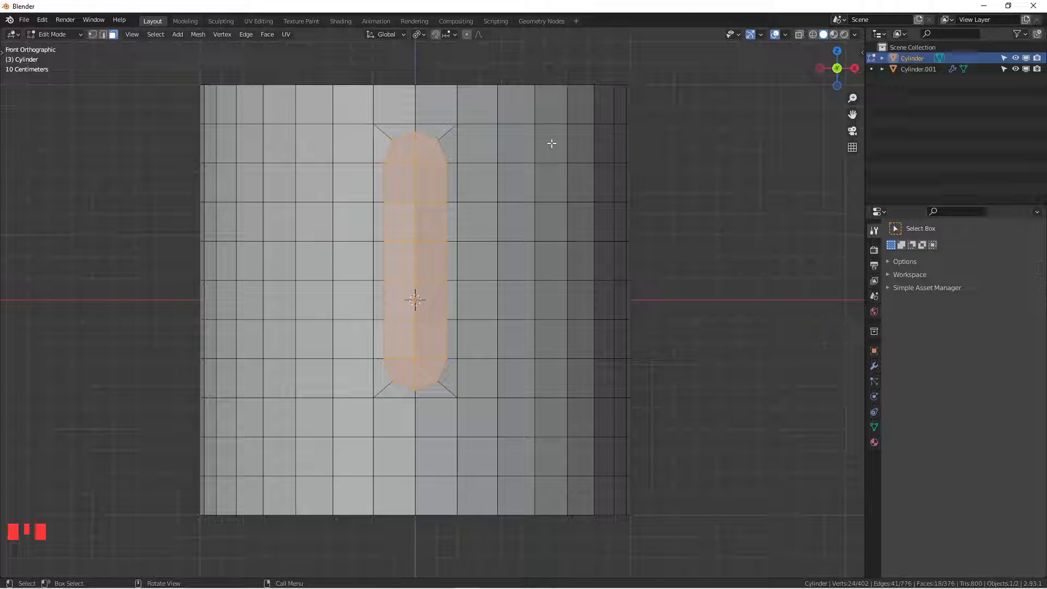
{"action": "key", "text": "i"}
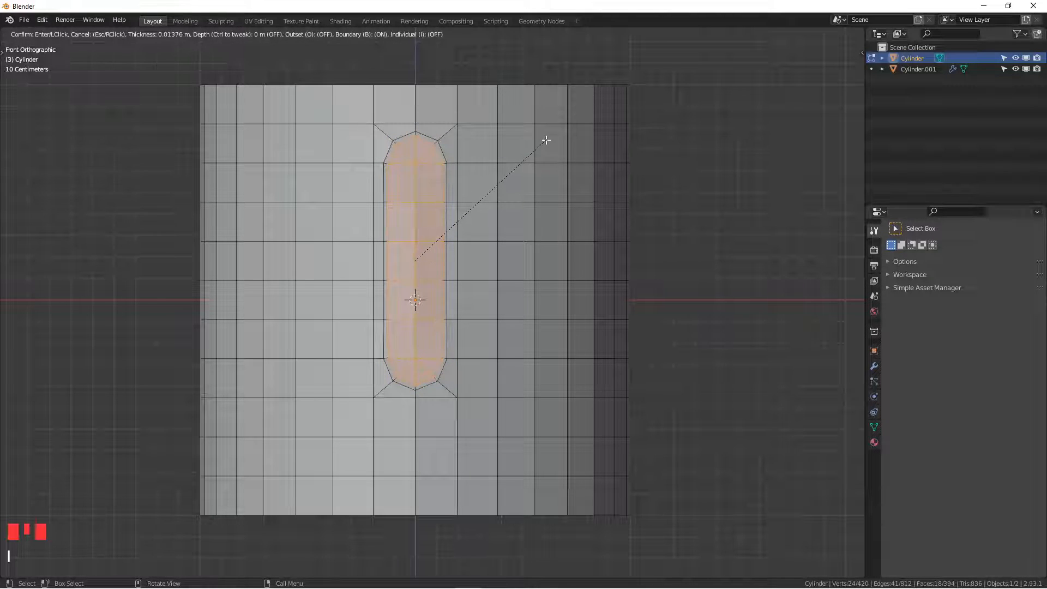
{"action": "left_click", "coordinate": [546, 140]}
Move the inset slot faces inward along the global Y axis with X-ray on to recess the slot.
{"action": "middle_click_drag", "start_coordinate": [544, 140], "coordinate": [445, 393]}
{"action": "key", "text": "alt+z"}
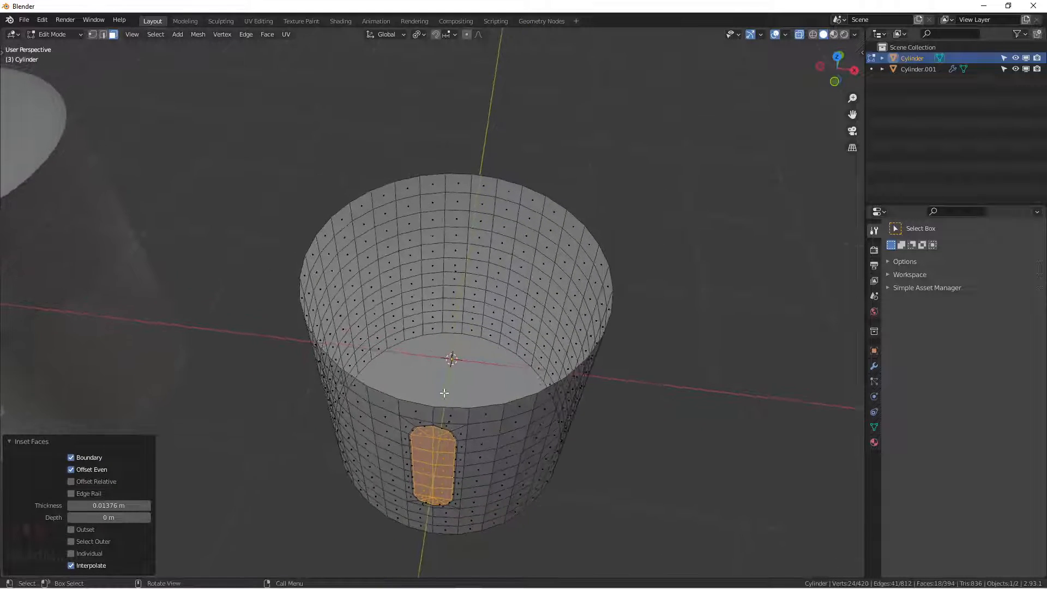
{"action": "key", "text": "g"}
{"action": "key", "text": "y"}
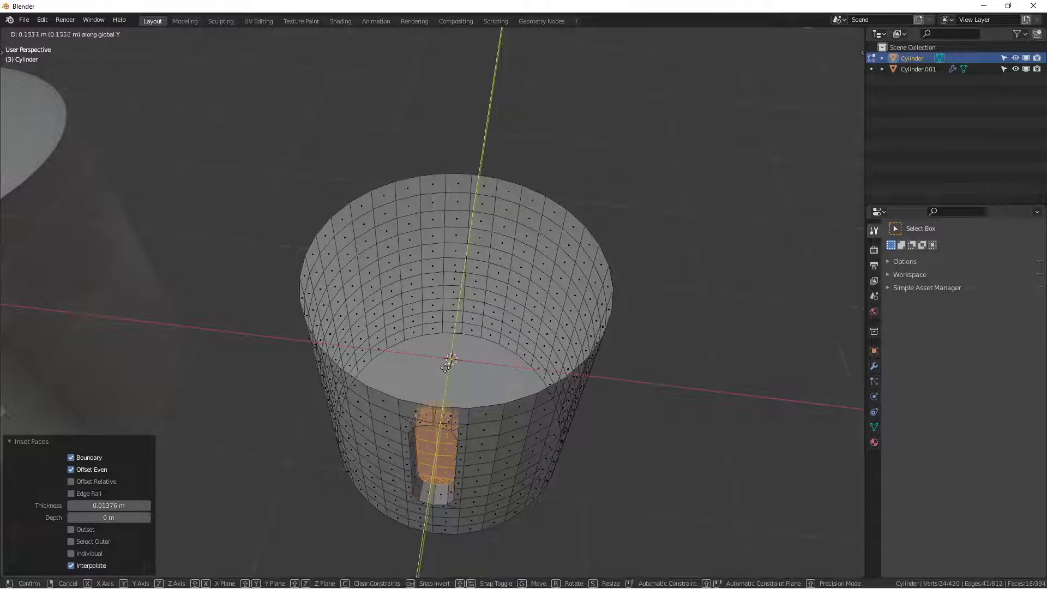
{"action": "left_click", "coordinate": [441, 382]}
Inspect the recessed slot's shape and shading in Object Mode, with X-ray off and from the front view.
{"action": "scroll", "coordinate": [441, 376], "scroll_direction": "down", "scroll_amount": 4}
{"action": "middle_click_drag", "start_coordinate": [441, 377], "coordinate": [459, 203]}
{"action": "scroll", "coordinate": [430, 430], "scroll_direction": "up", "scroll_amount": 7}
{"action": "key", "text": "Tab"}
{"action": "scroll", "coordinate": [489, 154], "scroll_direction": "down", "scroll_amount": 2}
{"action": "scroll", "coordinate": [496, 159], "scroll_direction": "up", "scroll_amount": 2}
{"action": "key", "text": "Tab"}
{"action": "scroll", "coordinate": [496, 159], "scroll_direction": "up", "scroll_amount": 2}
{"action": "key", "text": "Tab"}
{"action": "key", "text": "Tab"}
{"action": "scroll", "coordinate": [496, 158], "scroll_direction": "down", "scroll_amount": 3}
{"action": "key", "text": "alt+z"}
{"action": "key", "text": "KP_1"}
{"action": "scroll", "coordinate": [491, 170], "scroll_direction": "up", "scroll_amount": 3}
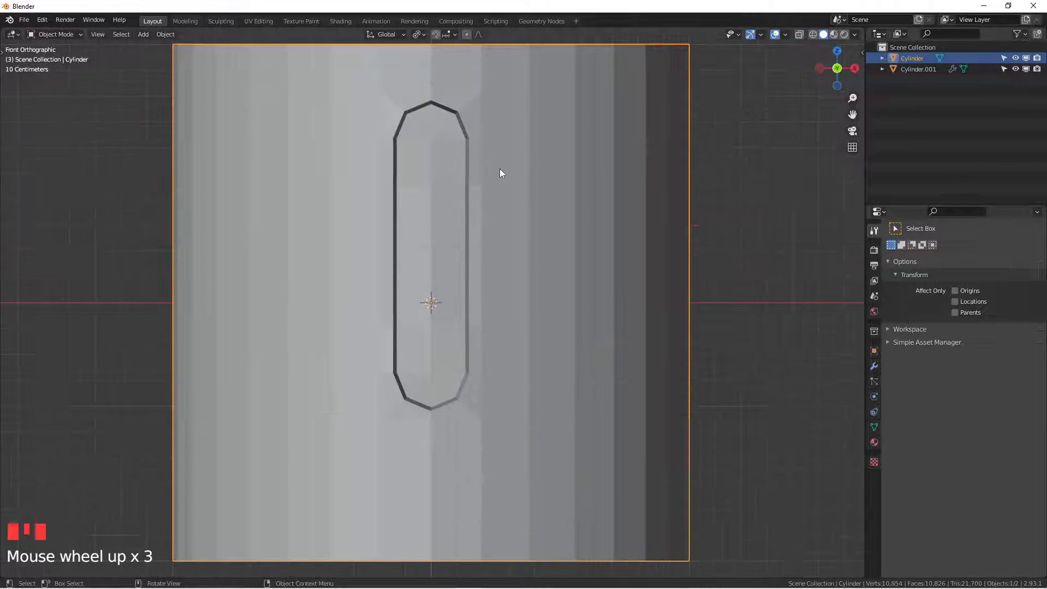
Add a level 2 Subdivision Surface modifier to the slotted cylinder and enter Edit Mode on it.
{"action": "scroll", "coordinate": [511, 174], "scroll_direction": "down", "scroll_amount": 3}
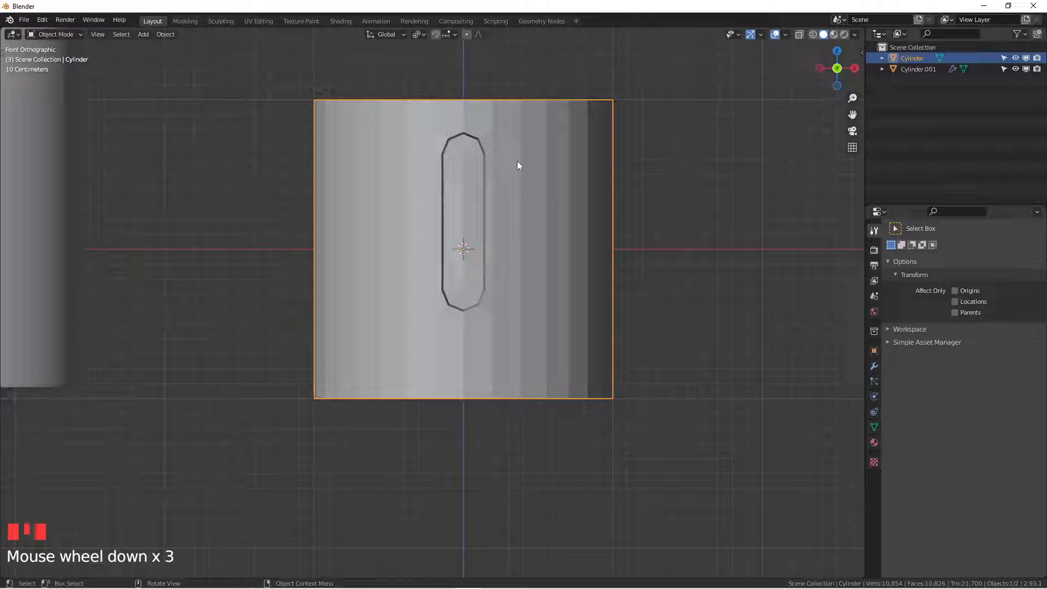
{"action": "key", "text": "ctrl+2"}
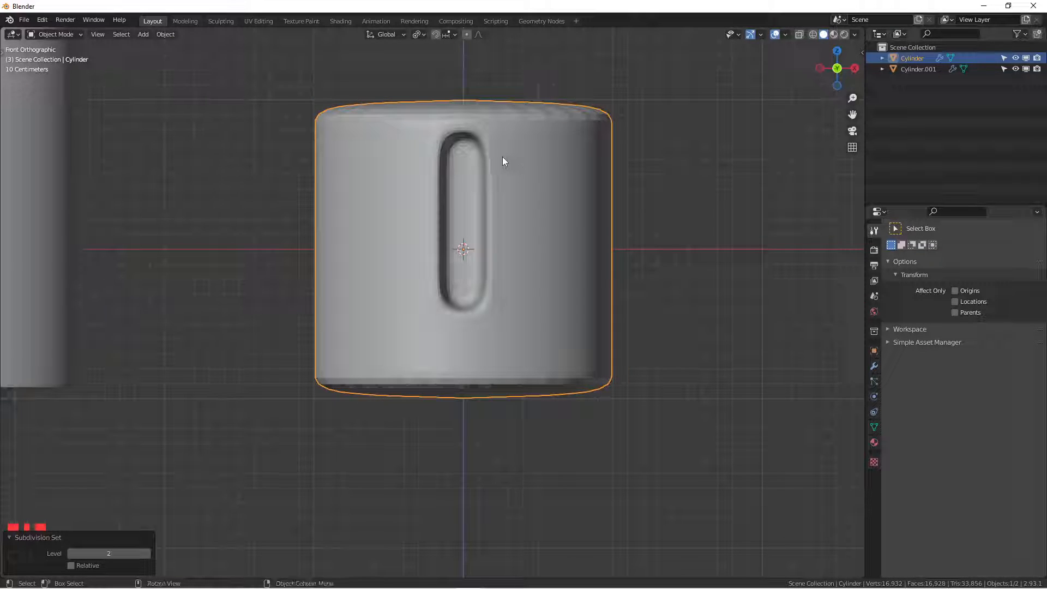
{"action": "scroll", "coordinate": [502, 156], "scroll_direction": "up", "scroll_amount": 1}
{"action": "scroll", "coordinate": [502, 156], "scroll_direction": "up", "scroll_amount": 1}
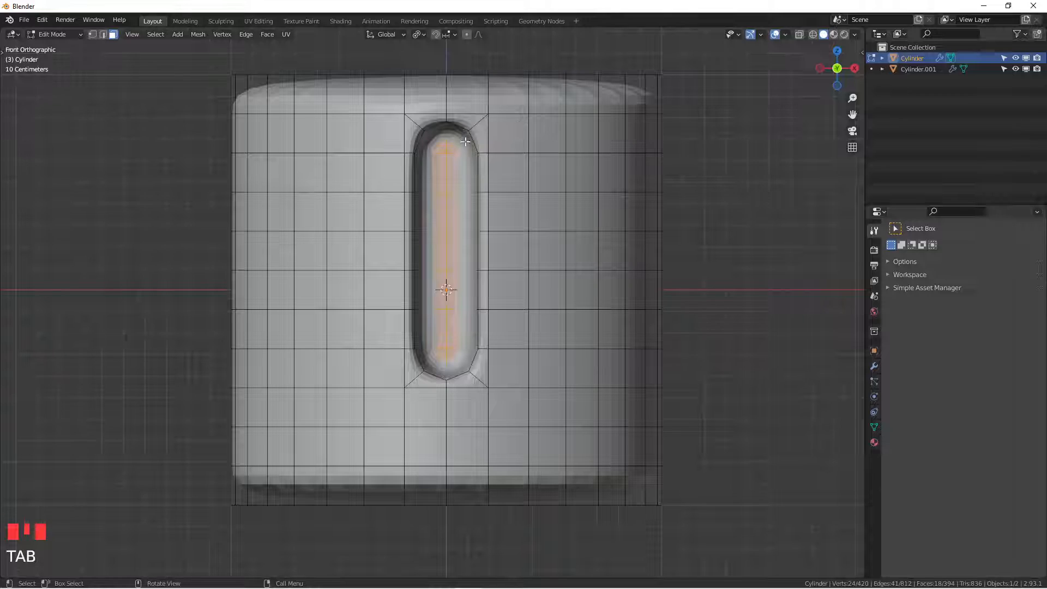
Add a horizontal edge loop around the cylinder close to its top edge, with a slide factor of about -0.884.
{"action": "middle_click_drag", "start_coordinate": [466, 142], "coordinate": [437, 143]}
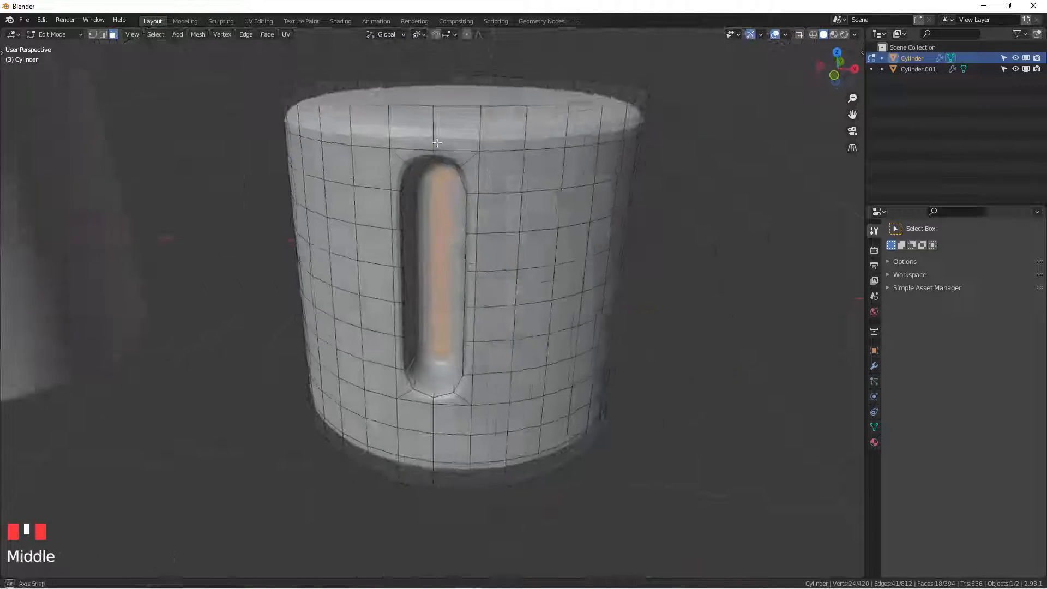
{"action": "key", "text": "KP_1"}
{"action": "scroll", "coordinate": [430, 133], "scroll_direction": "up", "scroll_amount": 2}
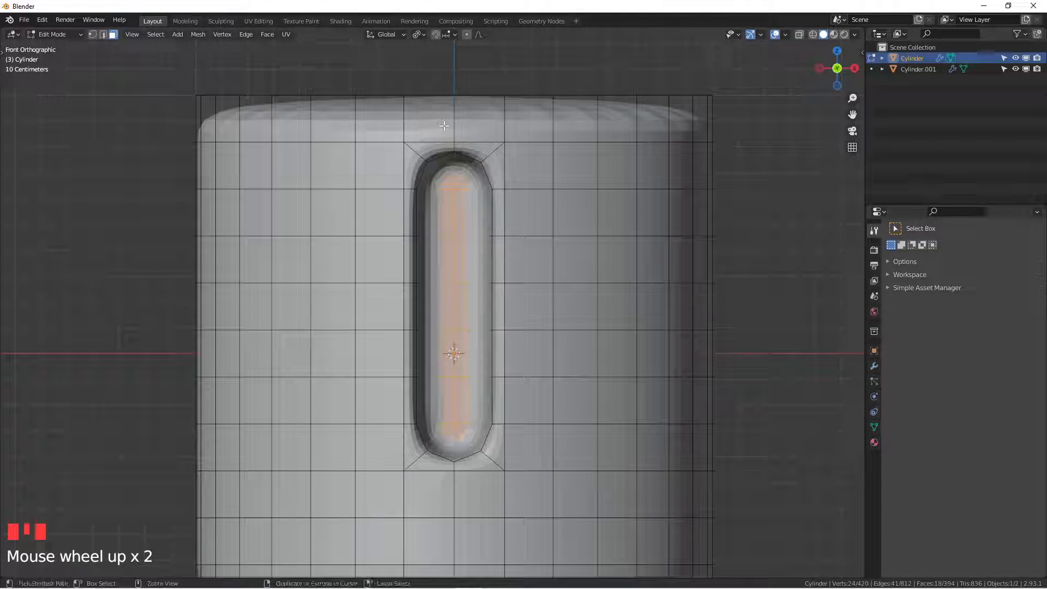
{"action": "key", "text": "ctrl+r"}
{"action": "left_click", "coordinate": [444, 124]}
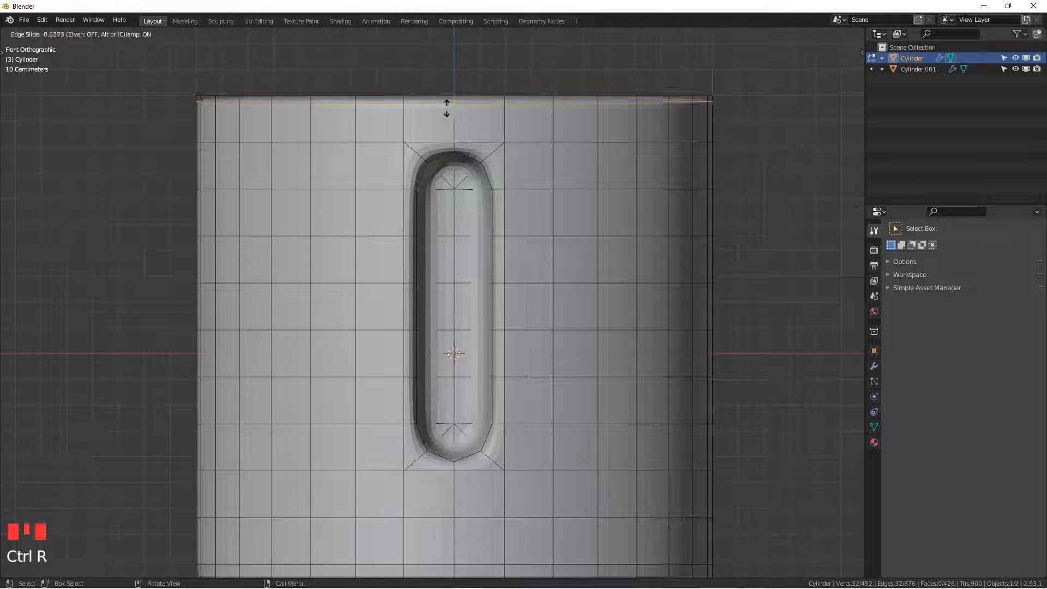
{"action": "left_click", "coordinate": [447, 103]}
Add a matching horizontal edge loop around the cylinder close to its bottom edge.
{"action": "scroll", "coordinate": [447, 104], "scroll_direction": "down", "scroll_amount": 2}
{"action": "middle_click_drag", "start_coordinate": [500, 355], "coordinate": [470, 256], "text": "shift"}
{"action": "scroll", "coordinate": [471, 256], "scroll_direction": "up", "scroll_amount": 1}
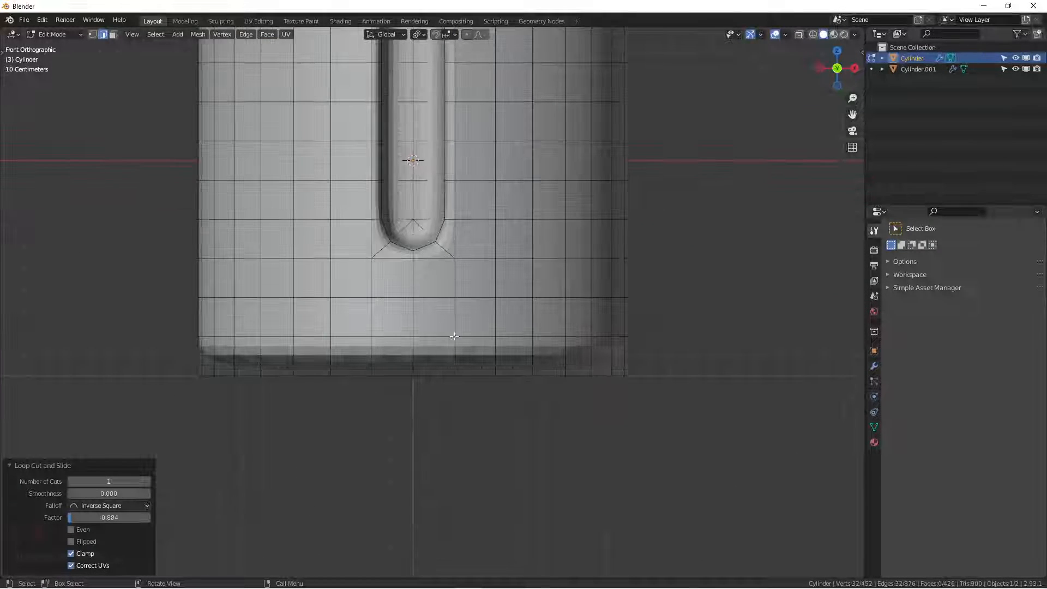
{"action": "key", "text": "ctrl+r"}
{"action": "left_click", "coordinate": [414, 345]}
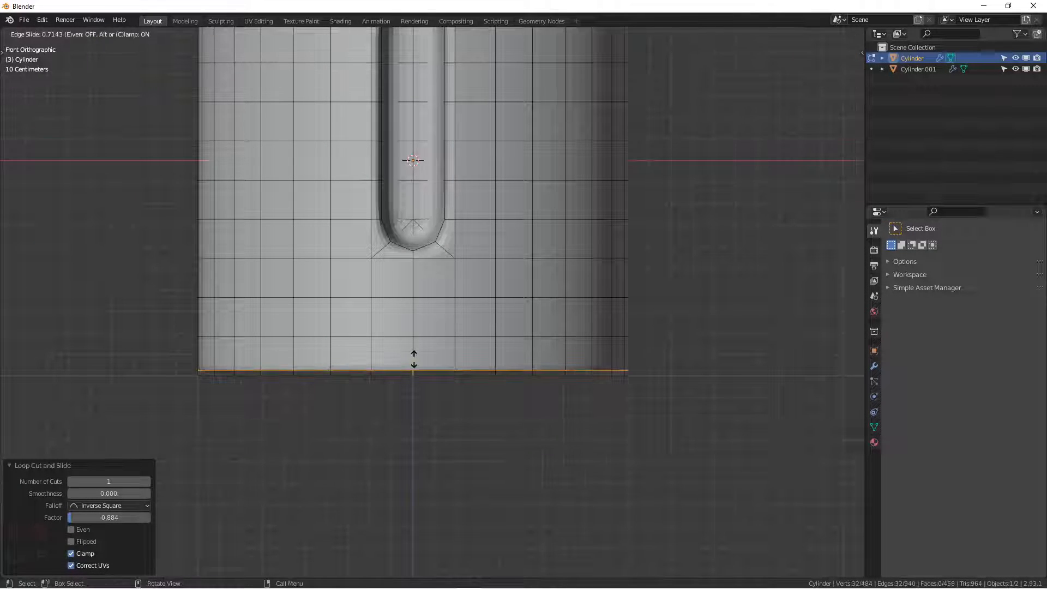
{"action": "left_click", "coordinate": [414, 358]}
{"action": "scroll", "coordinate": [413, 358], "scroll_direction": "down", "scroll_amount": 3}
{"action": "scroll", "coordinate": [463, 218], "scroll_direction": "up", "scroll_amount": 2}
{"action": "middle_click_drag", "start_coordinate": [456, 186], "coordinate": [500, 210], "text": "shift"}
Return to Object Mode and apply smooth shading to the slotted cylinder.
{"action": "key", "text": "Tab"}
{"action": "scroll", "coordinate": [423, 208], "scroll_direction": "up", "scroll_amount": 2}
{"action": "right_click", "coordinate": [532, 185]}
{"action": "left_click", "coordinate": [532, 184]}
{"action": "scroll", "coordinate": [532, 184], "scroll_direction": "down", "scroll_amount": 3}
{"action": "key", "text": "KP_1"}
{"action": "scroll", "coordinate": [457, 160], "scroll_direction": "up", "scroll_amount": 3}
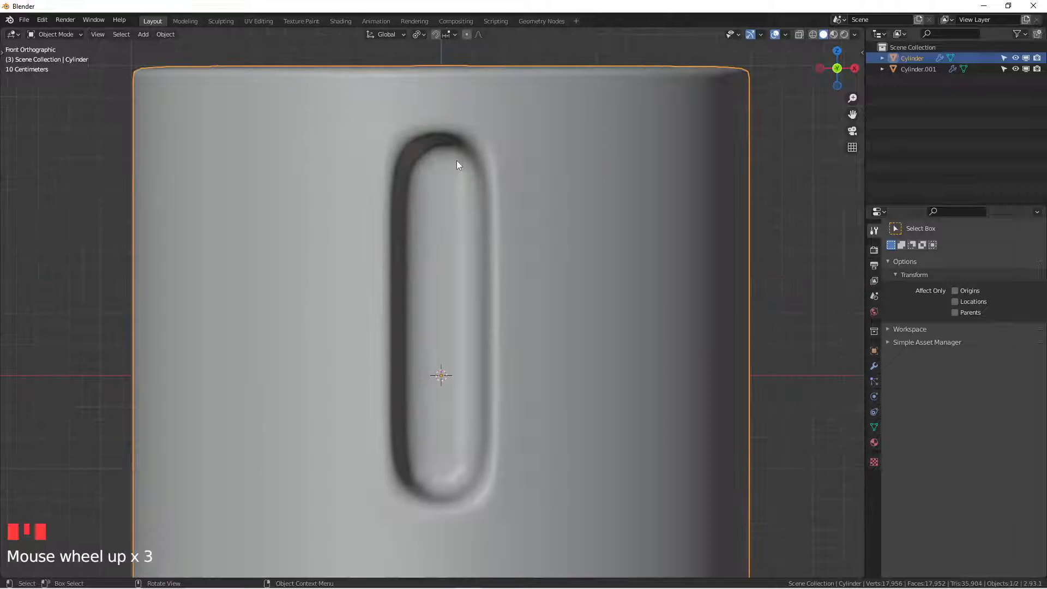
Add an edge loop around the outside of the slot outline, slid close to the rim with Even enabled.
{"action": "key", "text": "Tab"}
{"action": "scroll", "coordinate": [483, 141], "scroll_direction": "up", "scroll_amount": 3}
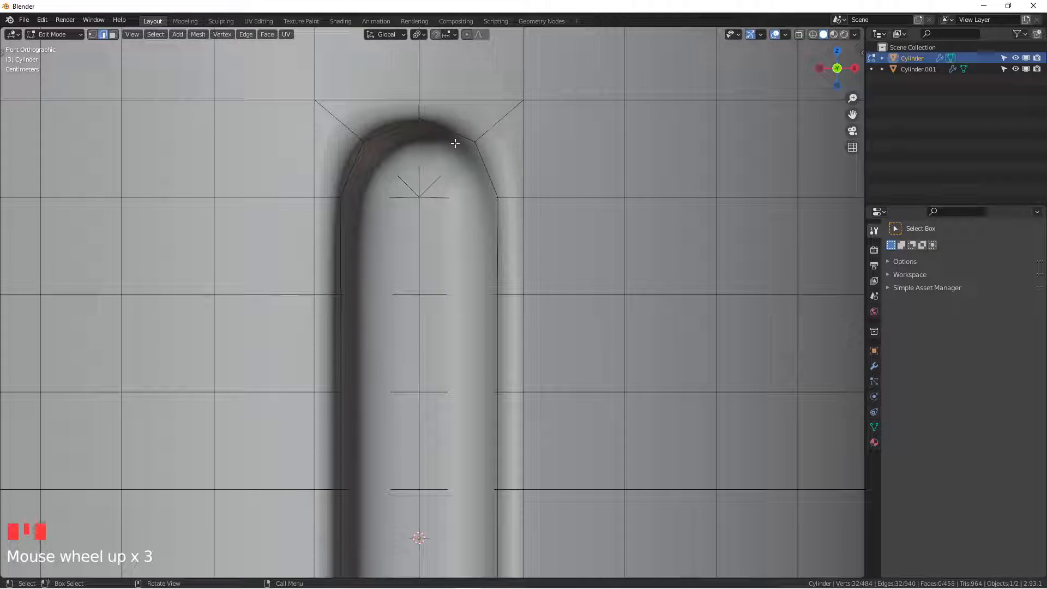
{"action": "left_click", "coordinate": [380, 134], "text": "alt"}
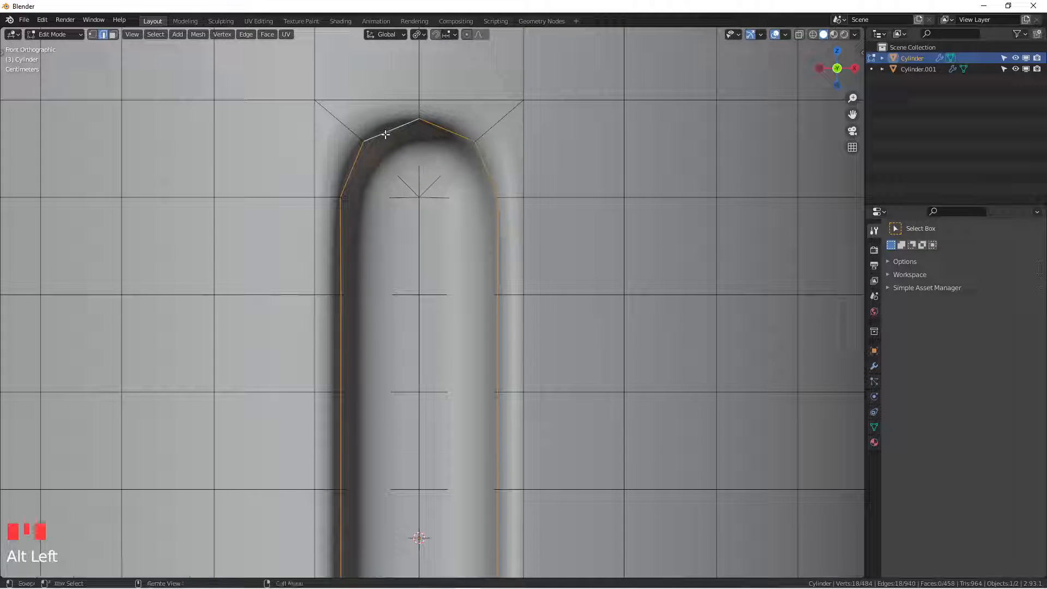
{"action": "scroll", "coordinate": [469, 158], "scroll_direction": "down", "scroll_amount": 3}
{"action": "middle_click_drag", "start_coordinate": [469, 158], "coordinate": [472, 149], "text": "shift"}
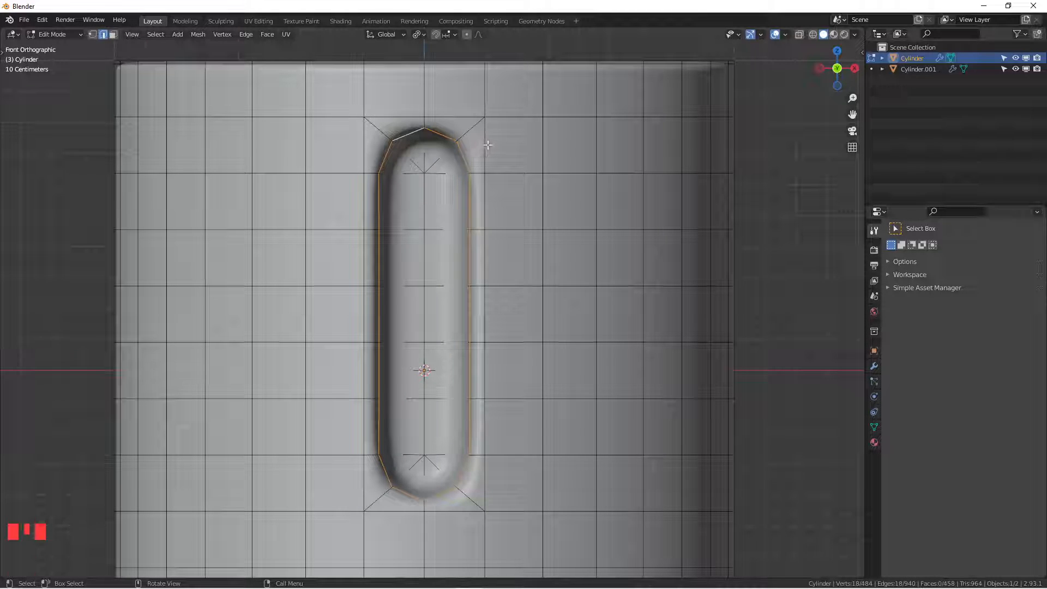
{"action": "key", "text": "ctrl+r"}
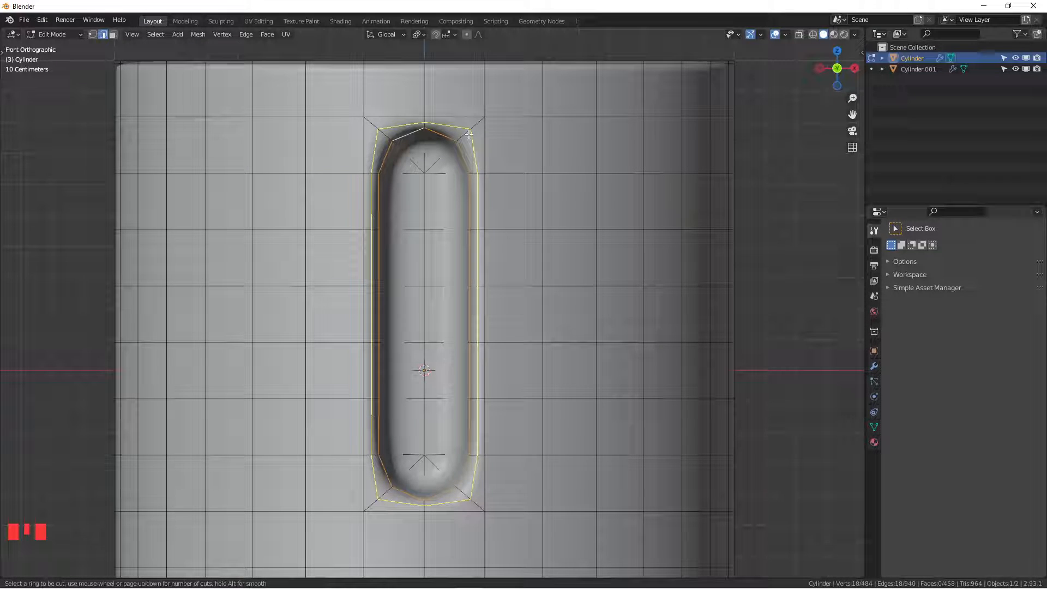
{"action": "left_click", "coordinate": [469, 134]}
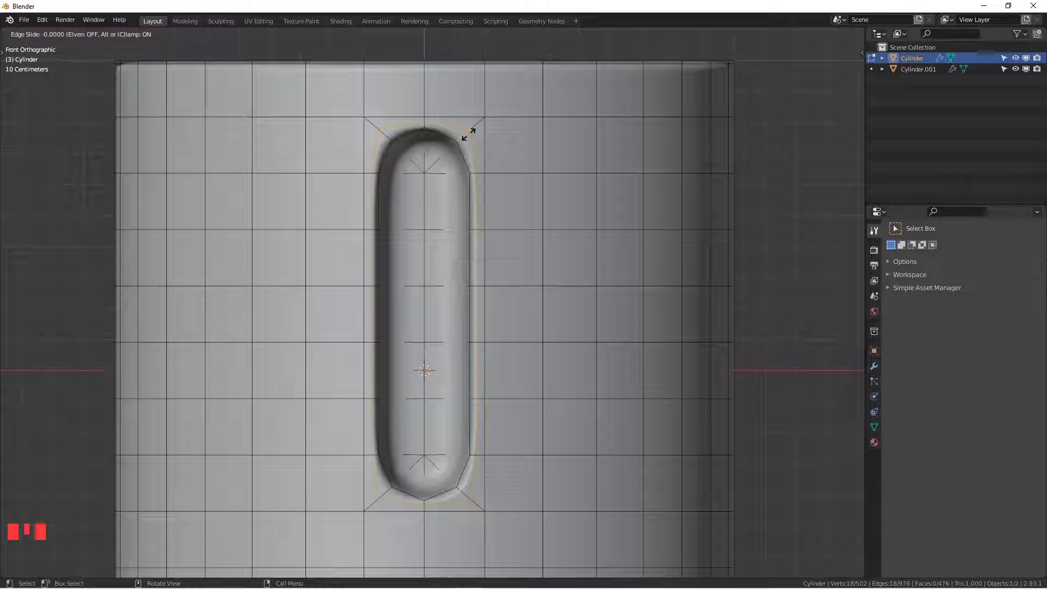
{"action": "key", "text": "e"}
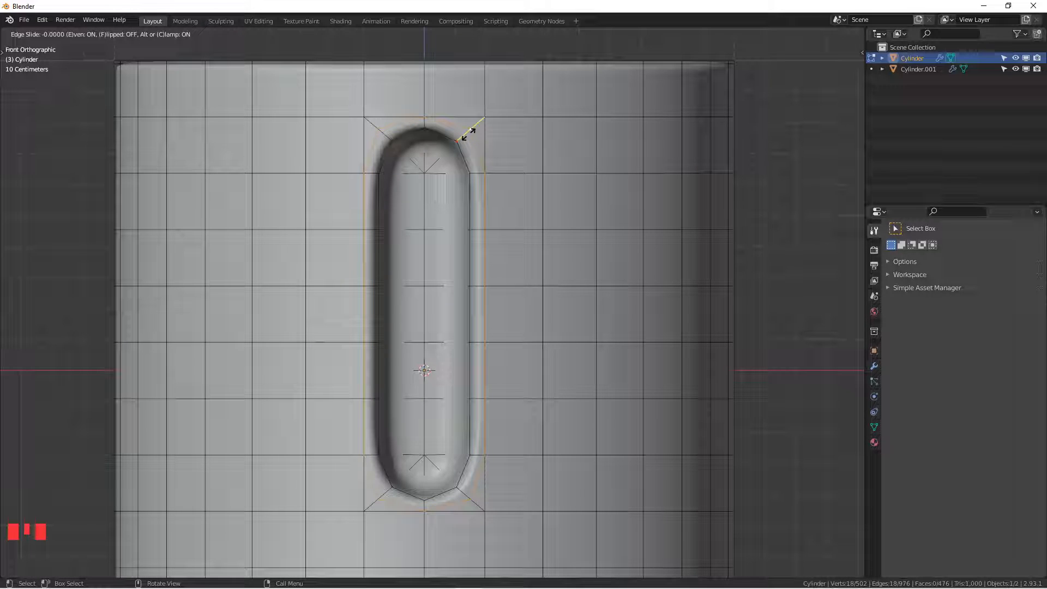
{"action": "key", "text": "e"}
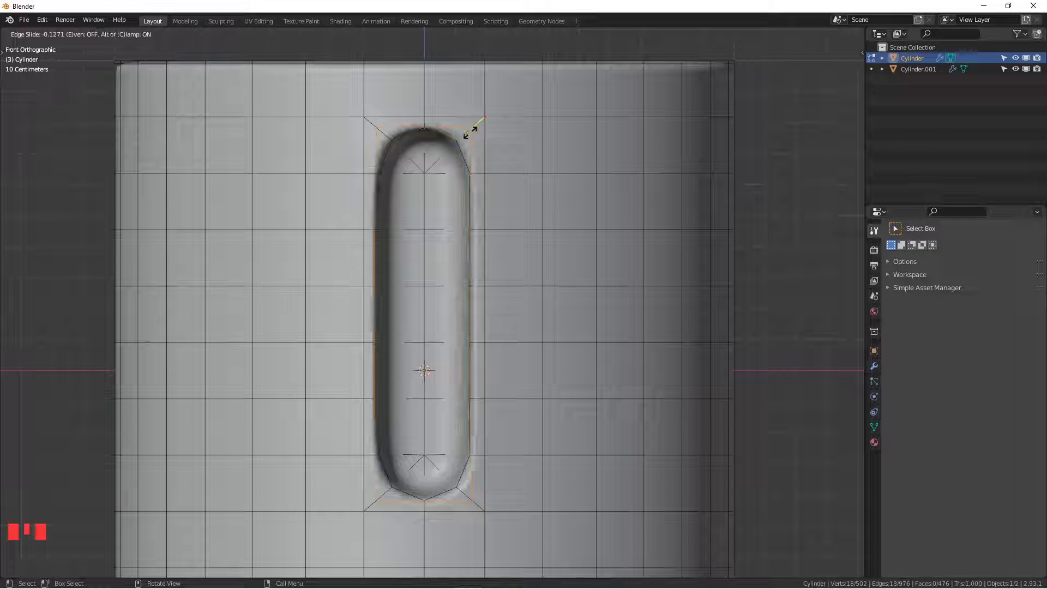
{"action": "key", "text": "e"}
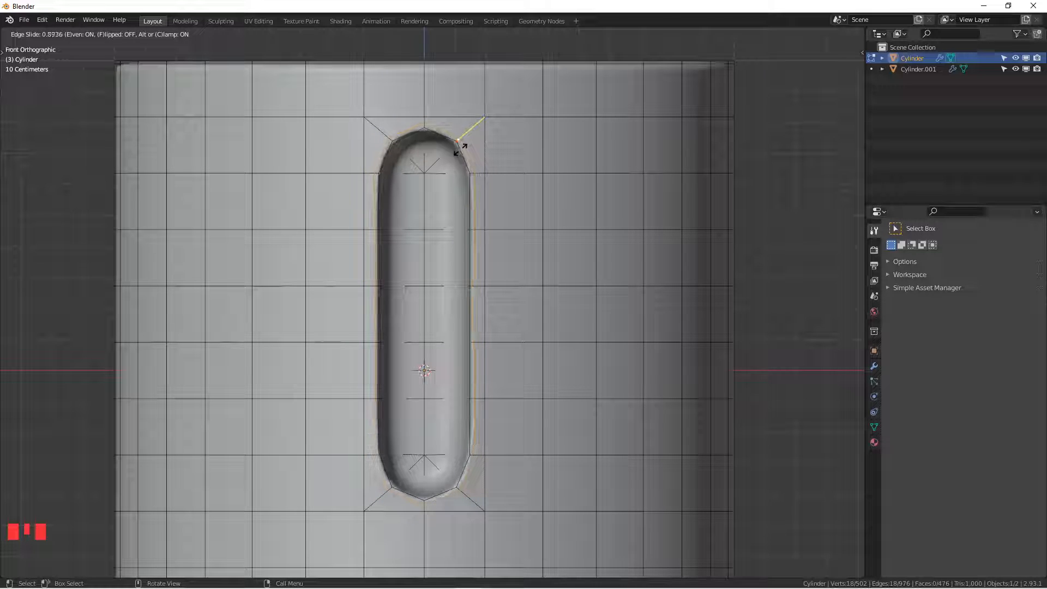
{"action": "left_click", "coordinate": [462, 141]}
With X-ray on, add an edge loop on the slot's inner side wall close to the outer rim, with a factor of about -0.798.
{"action": "key", "text": "Tab"}
{"action": "middle_click_drag", "start_coordinate": [463, 142], "coordinate": [545, 217]}
{"action": "key", "text": "Tab"}
{"action": "scroll", "coordinate": [482, 183], "scroll_direction": "down", "scroll_amount": 3}
{"action": "key", "text": "alt+z"}
{"action": "key", "text": "ctrl+r"}
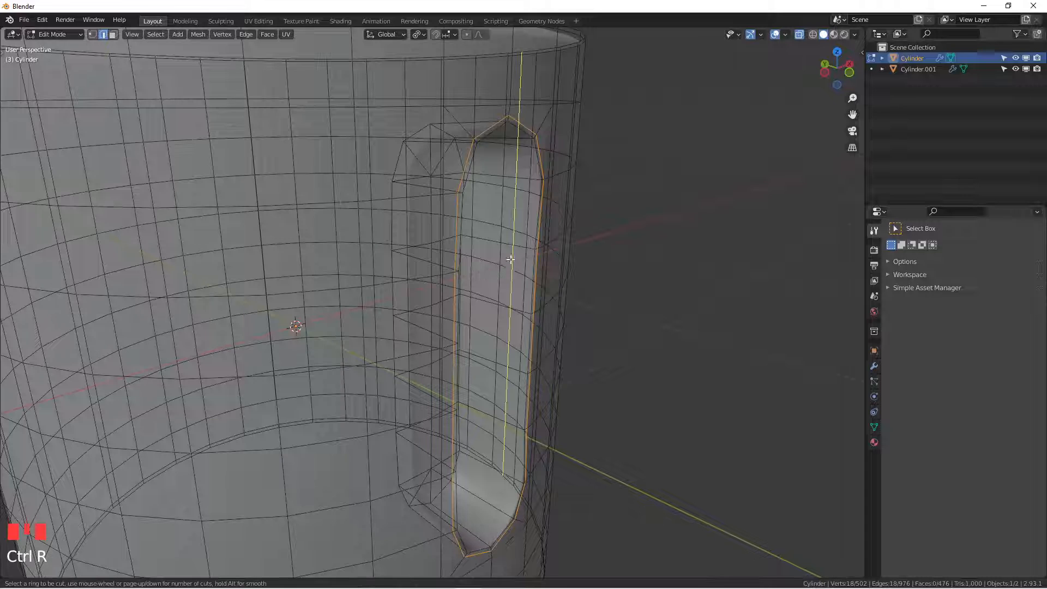
{"action": "left_click", "coordinate": [519, 182]}
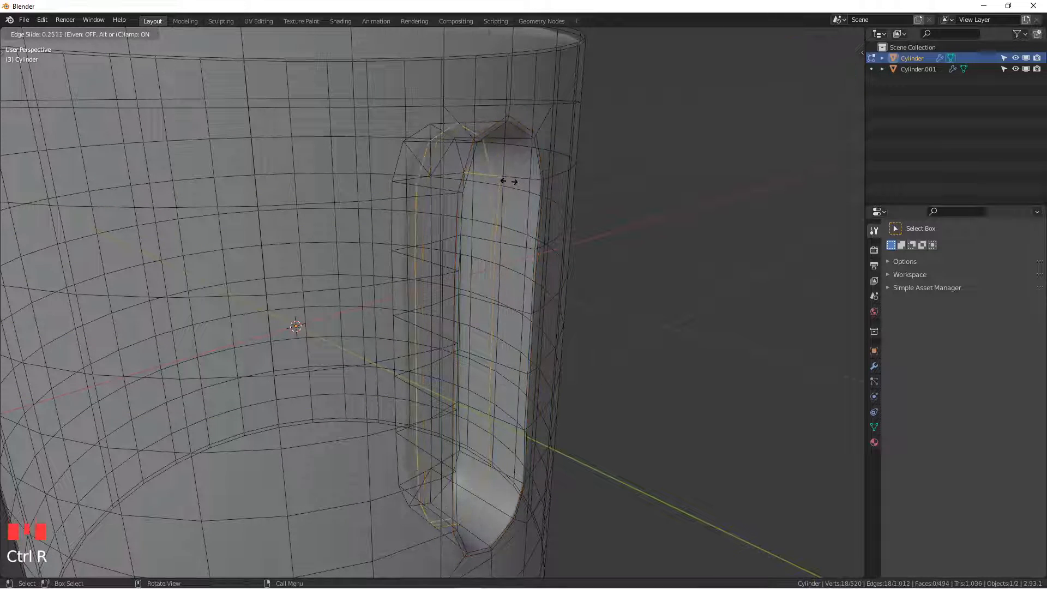
{"action": "left_click", "coordinate": [549, 188]}
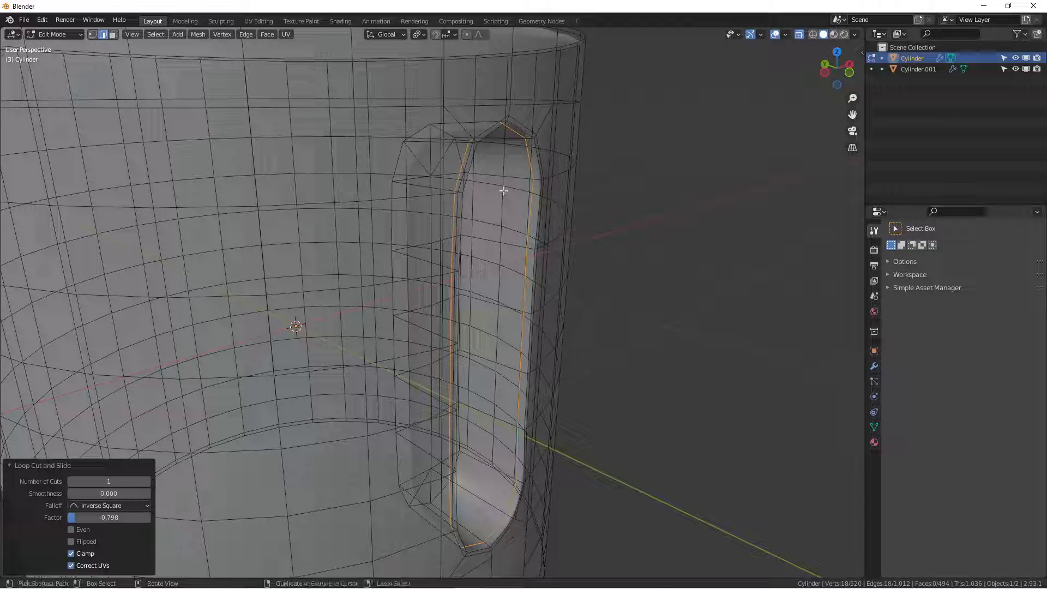
Add another edge loop on the slot's side wall nearer the recessed floor, factor 0.572, and return to Object Mode with X-ray off.
{"action": "key", "text": "ctrl+r"}
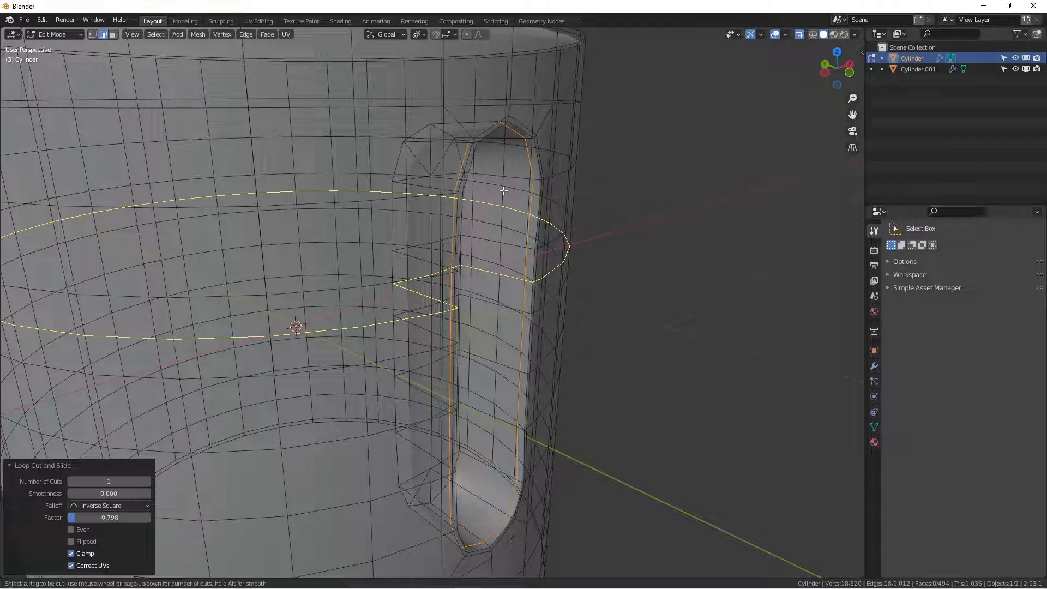
{"action": "left_click", "coordinate": [497, 140]}
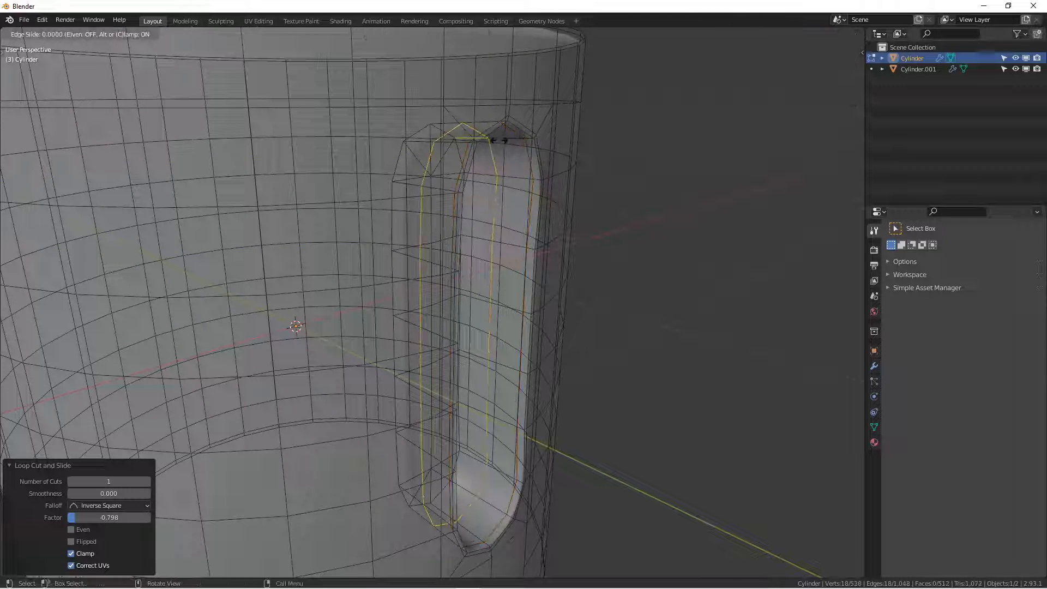
{"action": "left_click", "coordinate": [480, 153]}
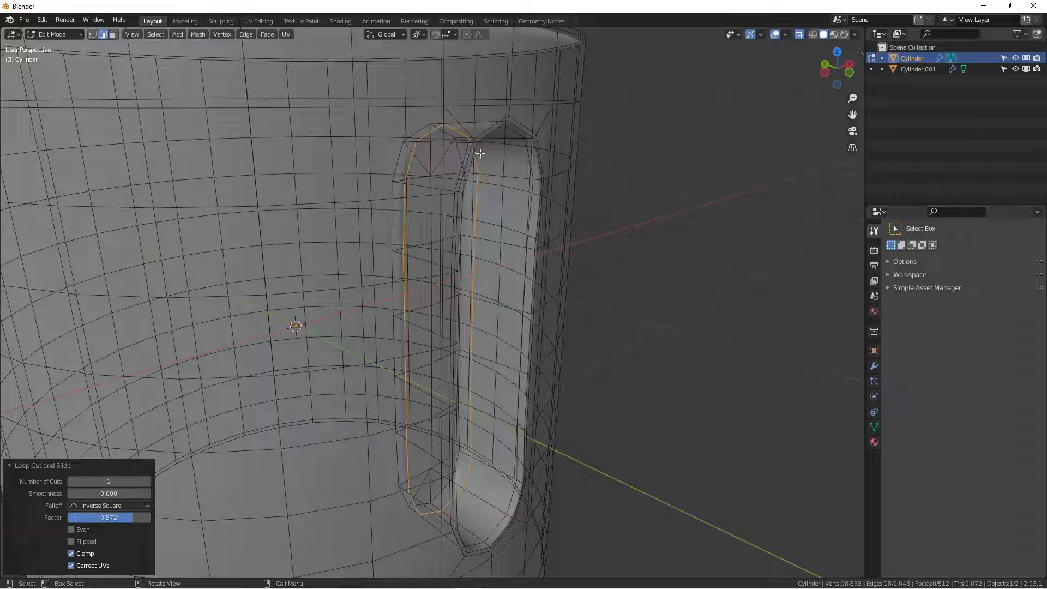
{"action": "key", "text": "Tab"}
{"action": "middle_click_drag", "start_coordinate": [479, 159], "coordinate": [489, 134]}
{"action": "key", "text": "alt+z"}
Inspect the finished slot's edges and shading from several angles and compare it with the reference cylinder in front view.
{"action": "scroll", "coordinate": [415, 176], "scroll_direction": "up", "scroll_amount": 3}
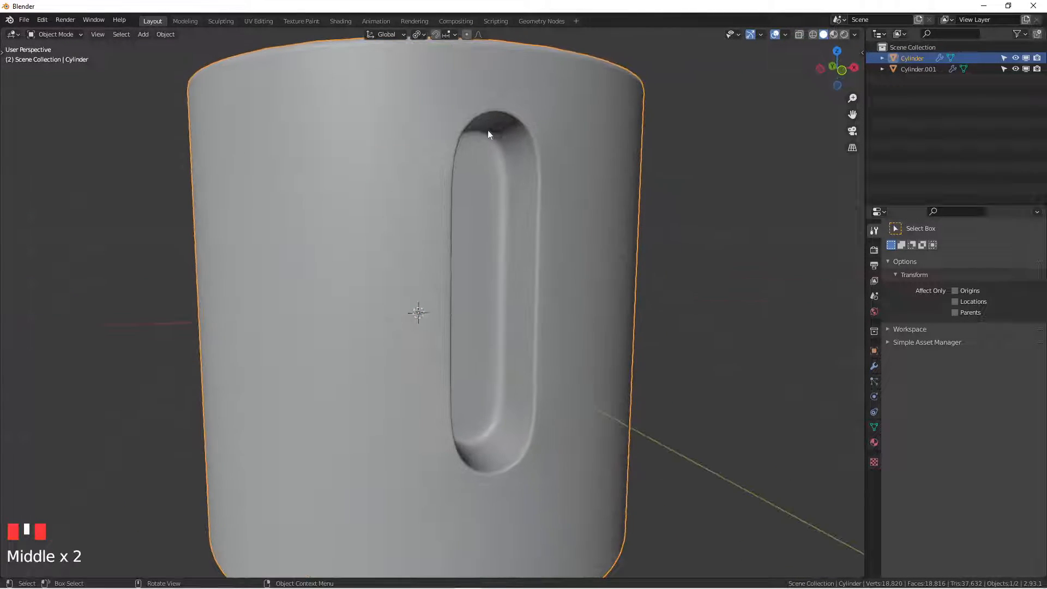
{"action": "scroll", "coordinate": [492, 416], "scroll_direction": "down", "scroll_amount": 3}
{"action": "middle_click_drag", "start_coordinate": [456, 377], "coordinate": [404, 386]}
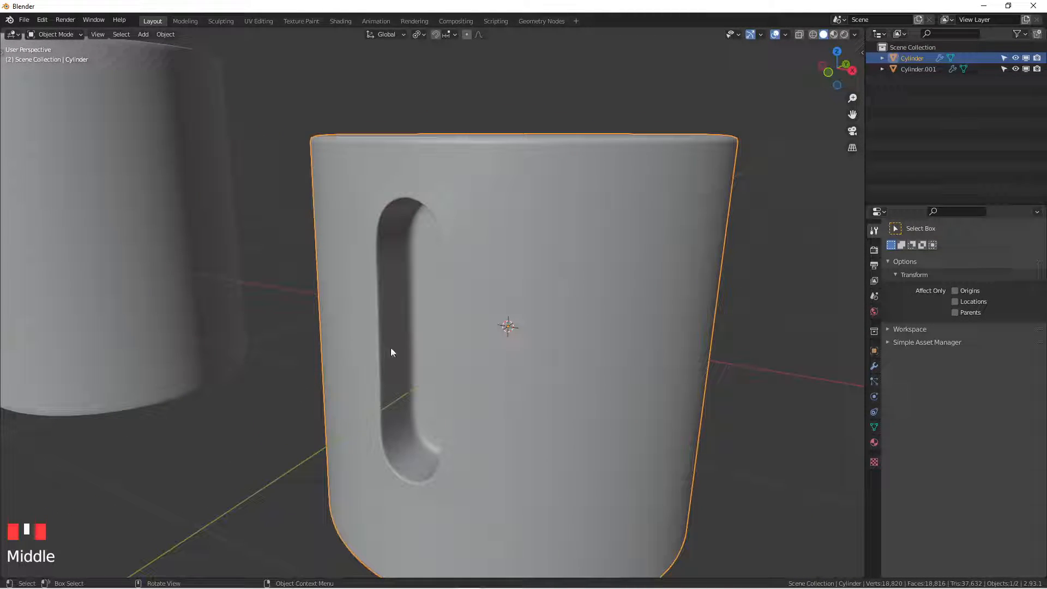
{"action": "scroll", "coordinate": [396, 349], "scroll_direction": "down", "scroll_amount": 2}
{"action": "middle_click_drag", "start_coordinate": [415, 338], "coordinate": [561, 332]}
{"action": "key", "text": "KP_1"}
{"action": "scroll", "coordinate": [465, 332], "scroll_direction": "up", "scroll_amount": 3}
{"action": "scroll", "coordinate": [562, 341], "scroll_direction": "down", "scroll_amount": 2}
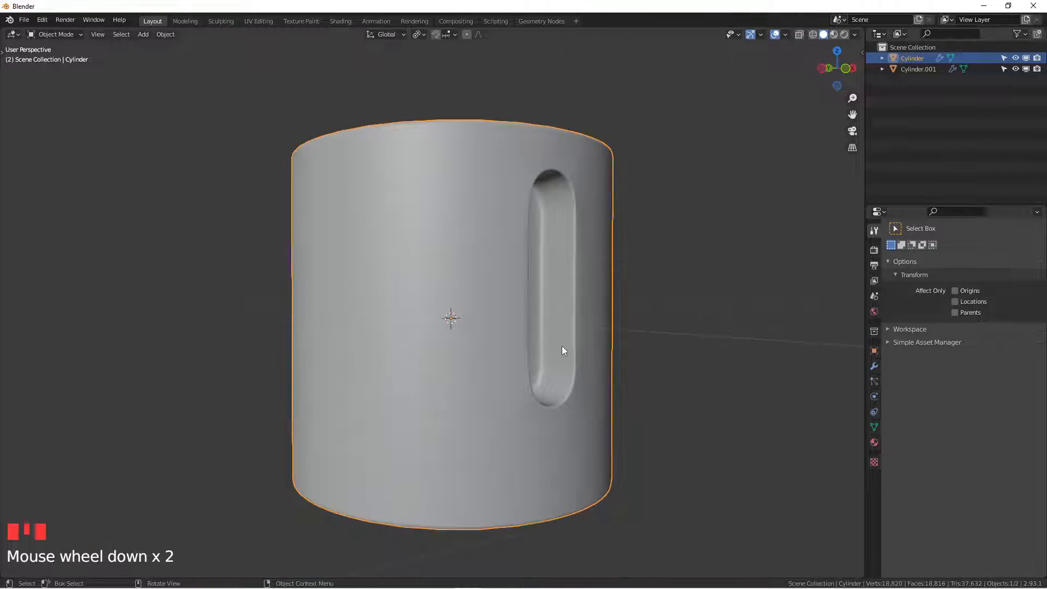
{"action": "scroll", "coordinate": [567, 371], "scroll_direction": "down", "scroll_amount": 2}
{"action": "middle_click_drag", "start_coordinate": [565, 377], "coordinate": [508, 327]}
{"action": "key", "text": "KP_1"}
{"action": "scroll", "coordinate": [526, 313], "scroll_direction": "down", "scroll_amount": 1}
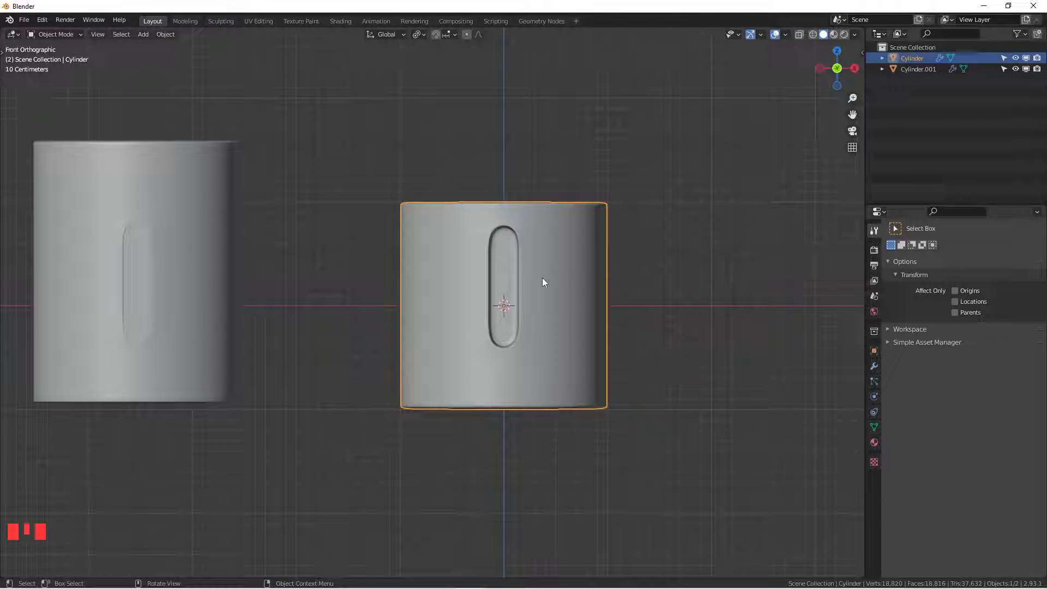
{"action": "scroll", "coordinate": [543, 278], "scroll_direction": "up", "scroll_amount": 2}
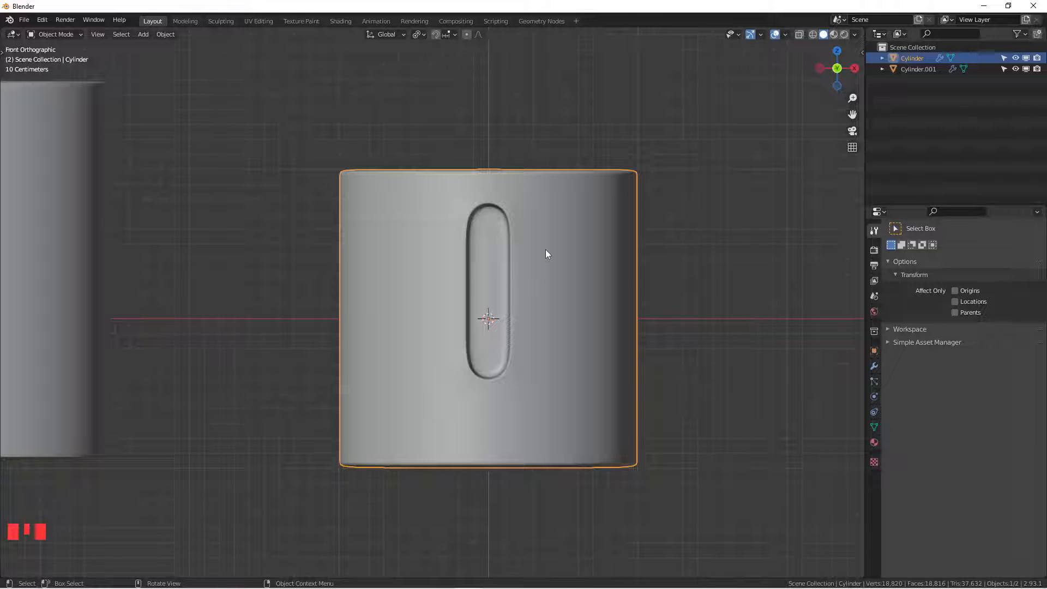
{"action": "scroll", "coordinate": [545, 250], "scroll_direction": "down", "scroll_amount": 3}
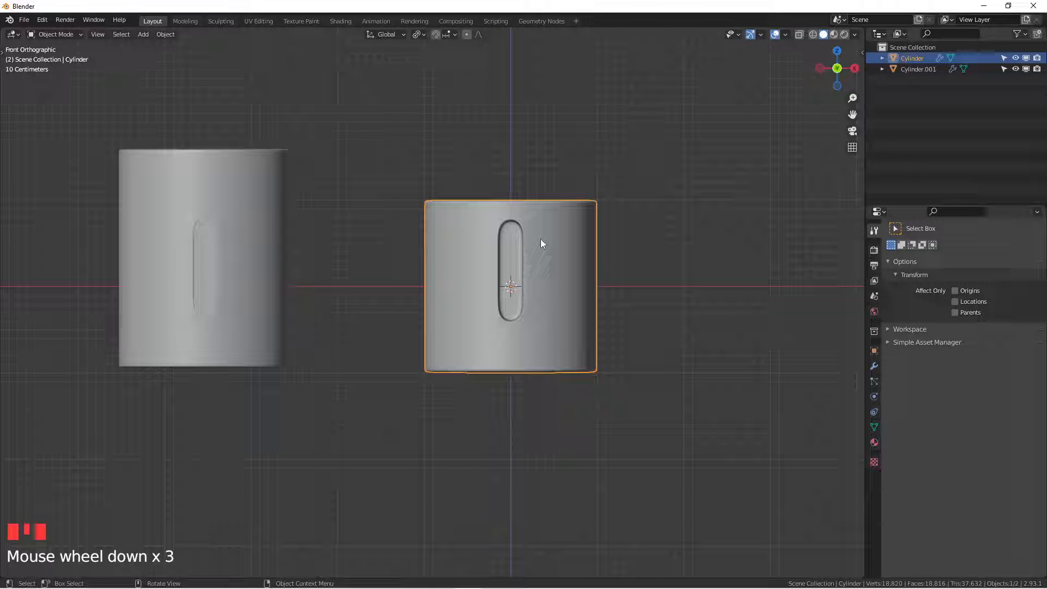